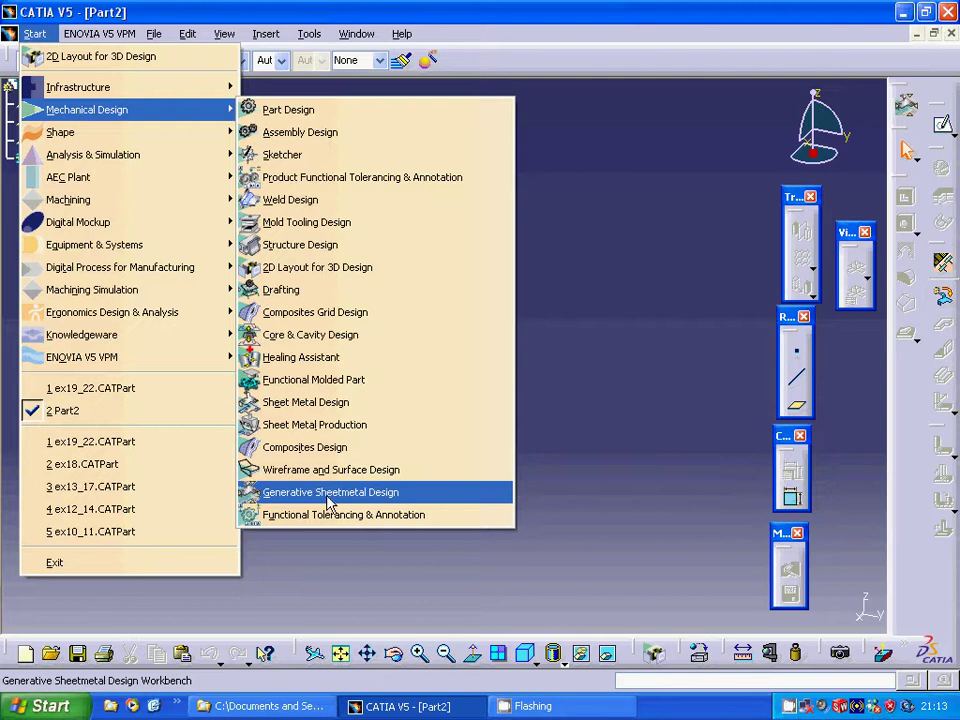
Switch to the Generative Sheetmetal Design workbench and define the sheet metal parameters with a 2 mm default bend radius, keeping the 2 mm thickness.
click(338, 502)
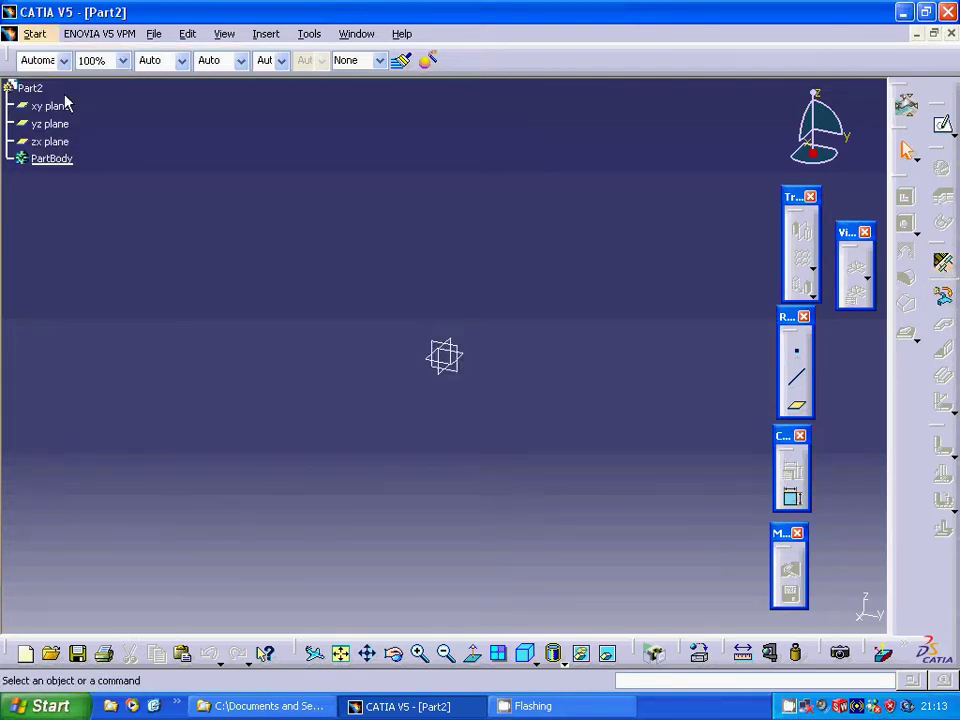
click(943, 262)
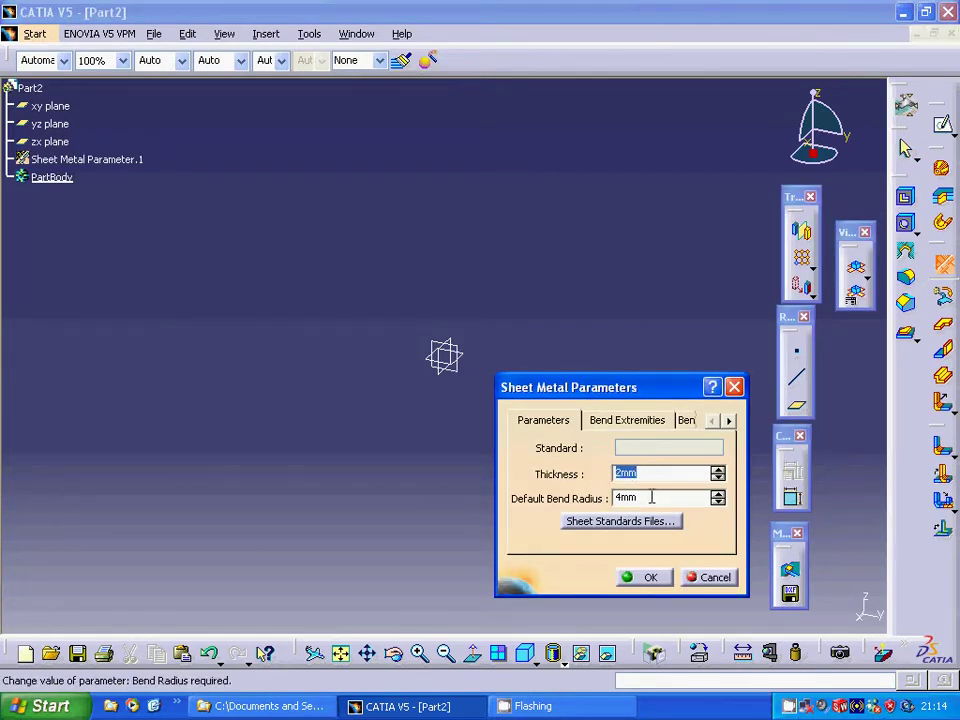
double_click(649, 499)
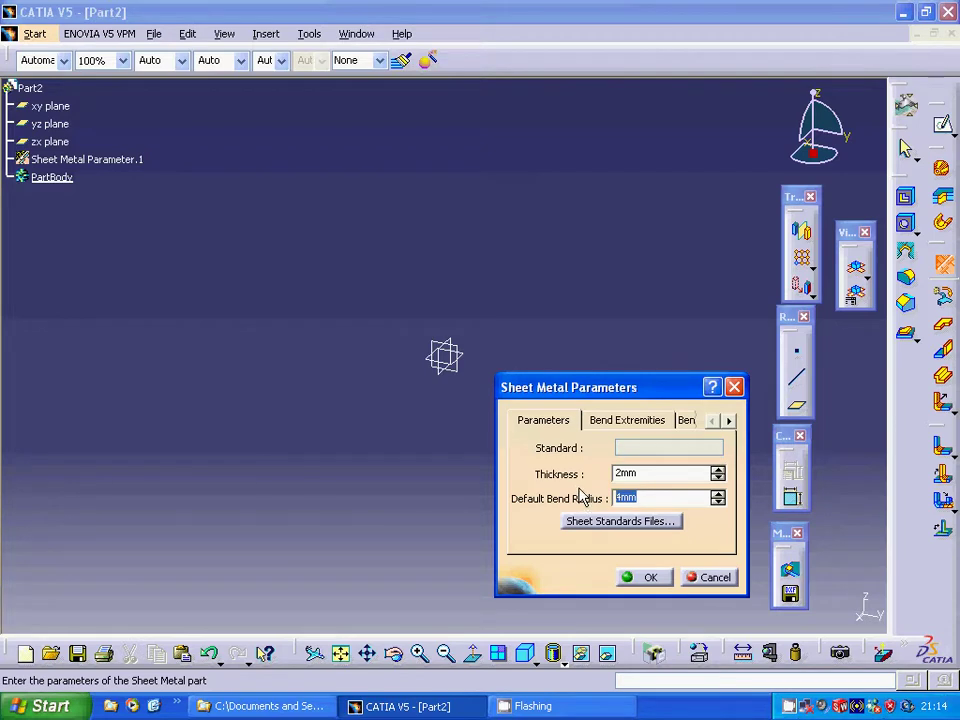
text(2)
click(645, 577)
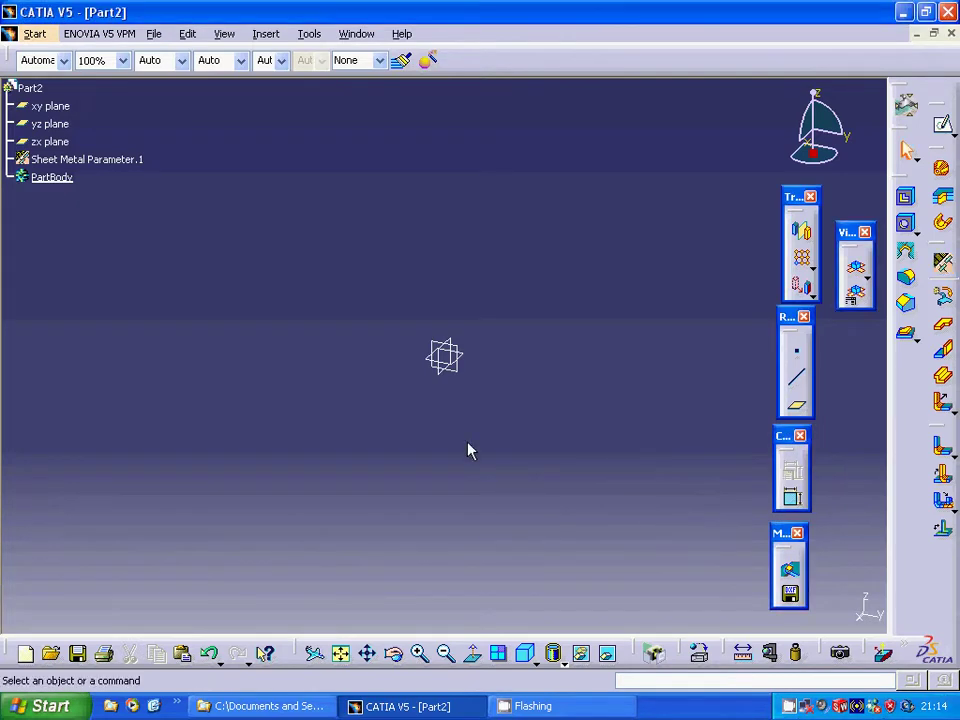
Sketch a square about 100 mm wide on the xy plane with one corner at the origin, and create a wall from it.
click(430, 358)
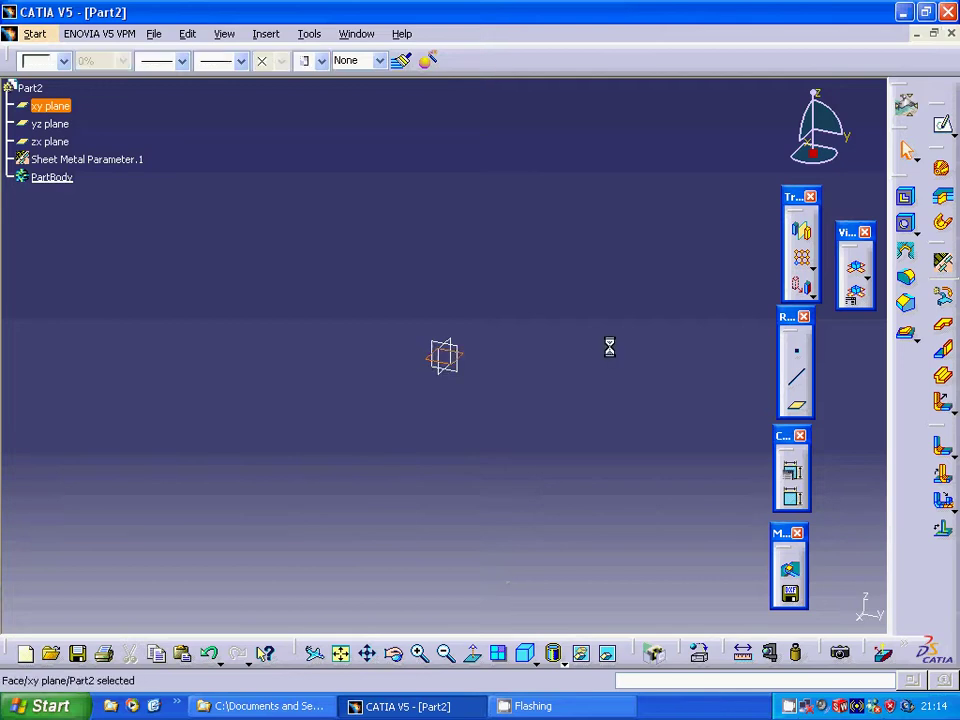
click(941, 124)
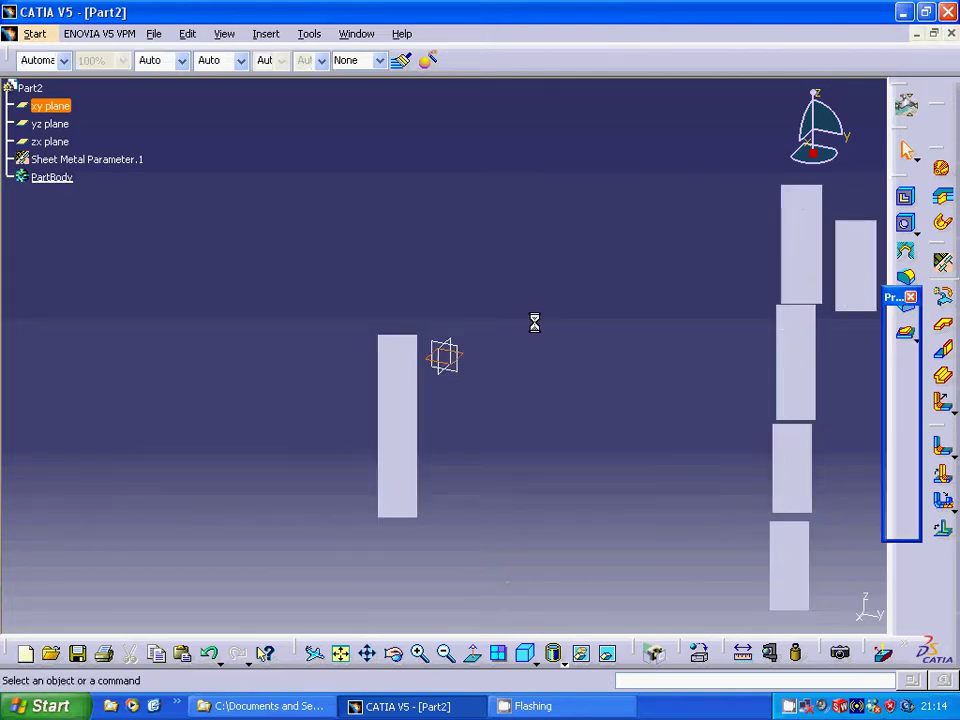
click(903, 359)
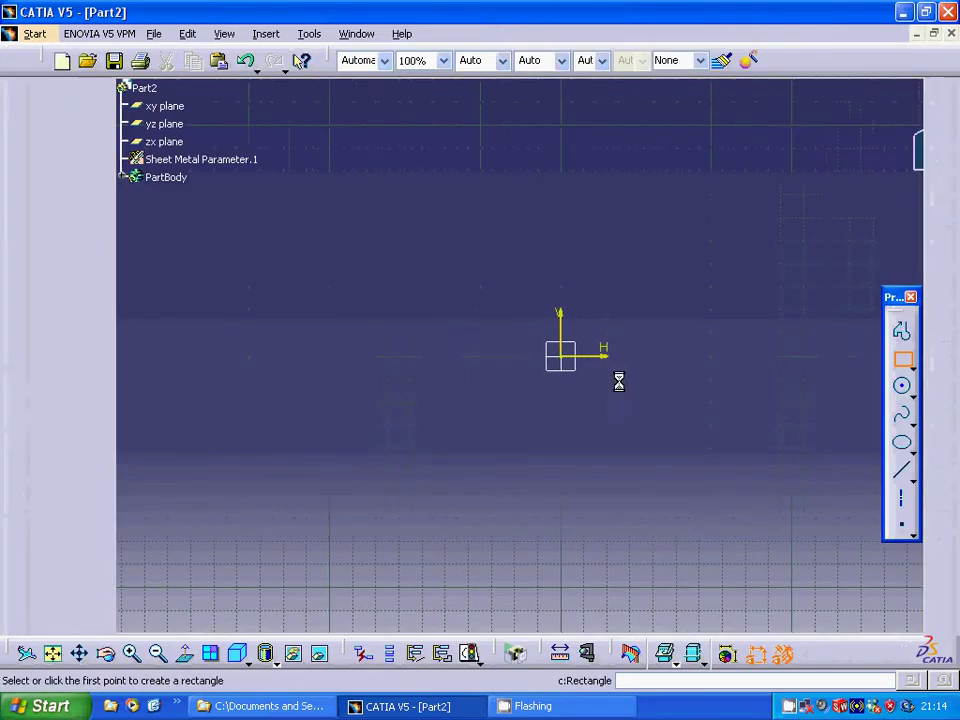
click(522, 355)
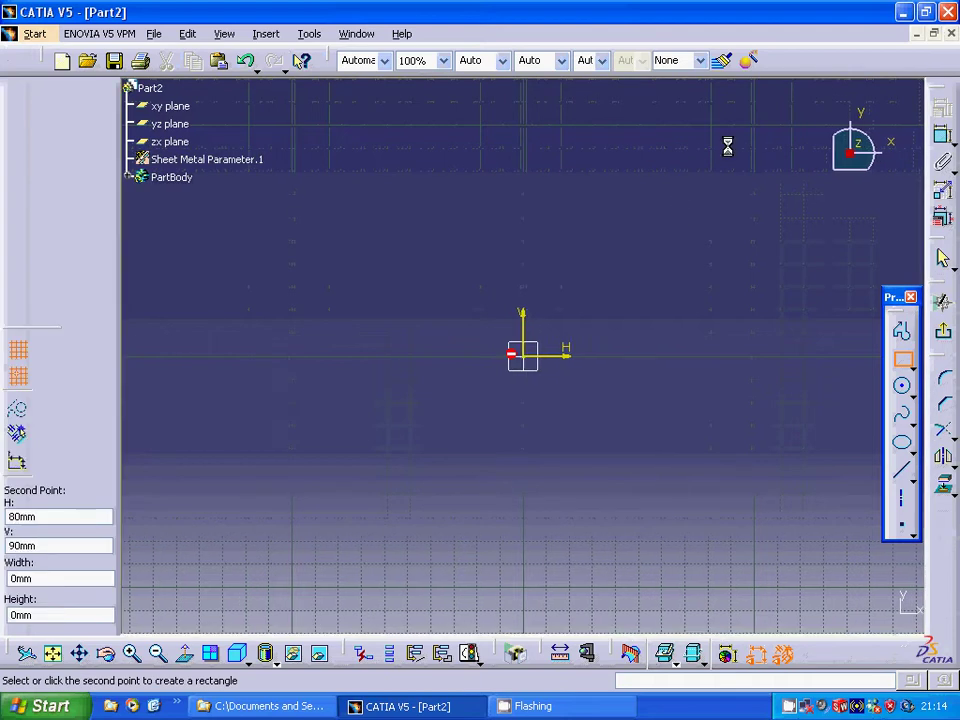
click(753, 126)
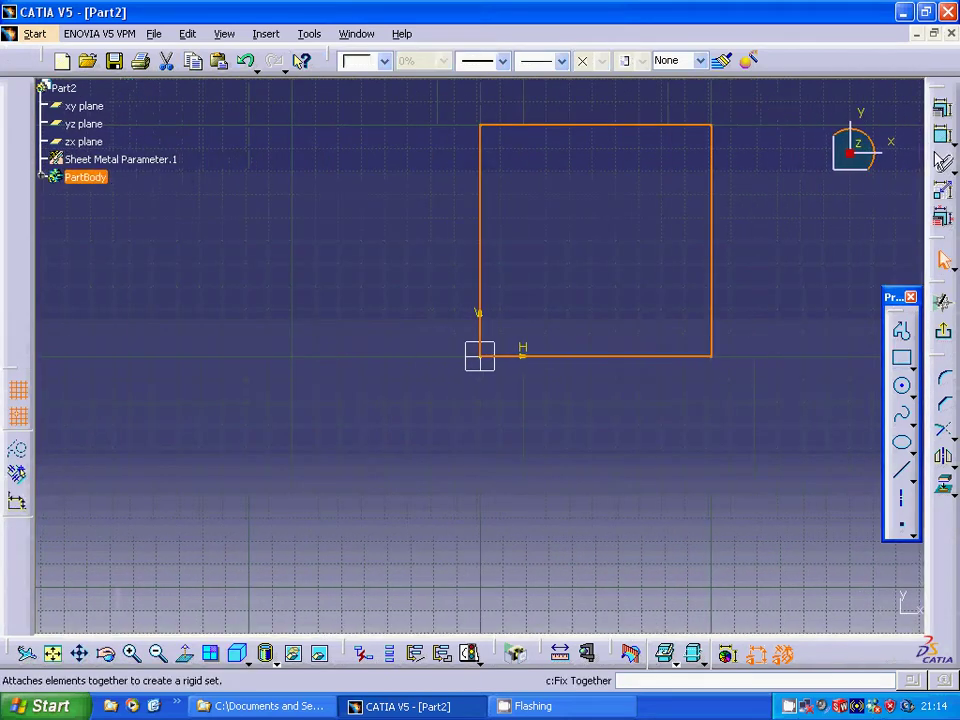
click(943, 330)
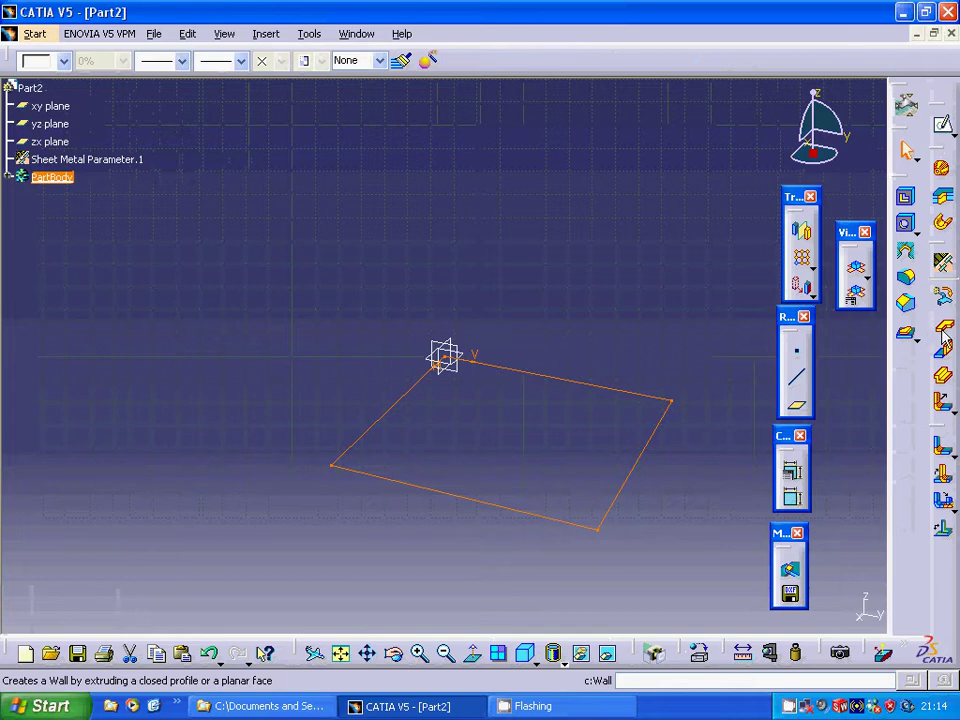
click(943, 336)
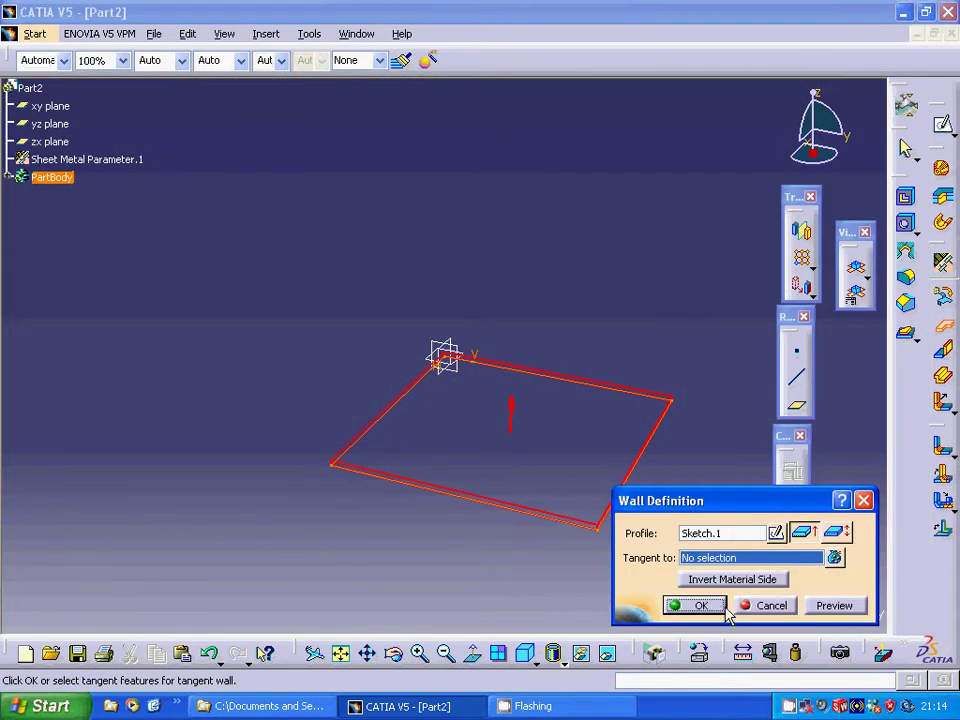
click(718, 606)
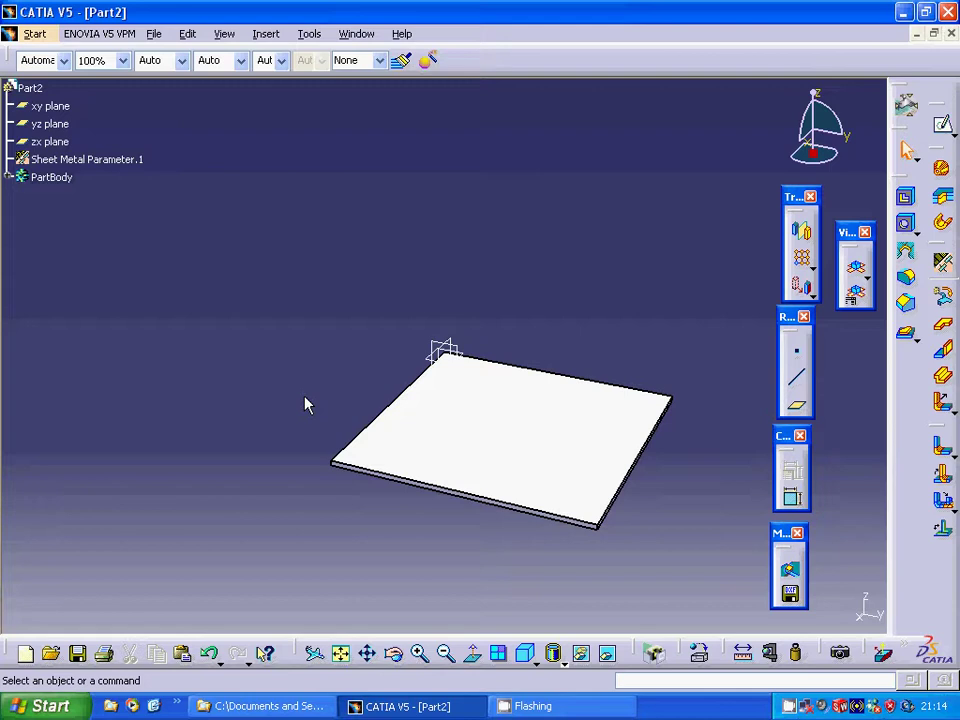
Add a 30 mm long flange at 90 degrees with a 2 mm radius along the wall edge farthest from the zx plane.
click(638, 471)
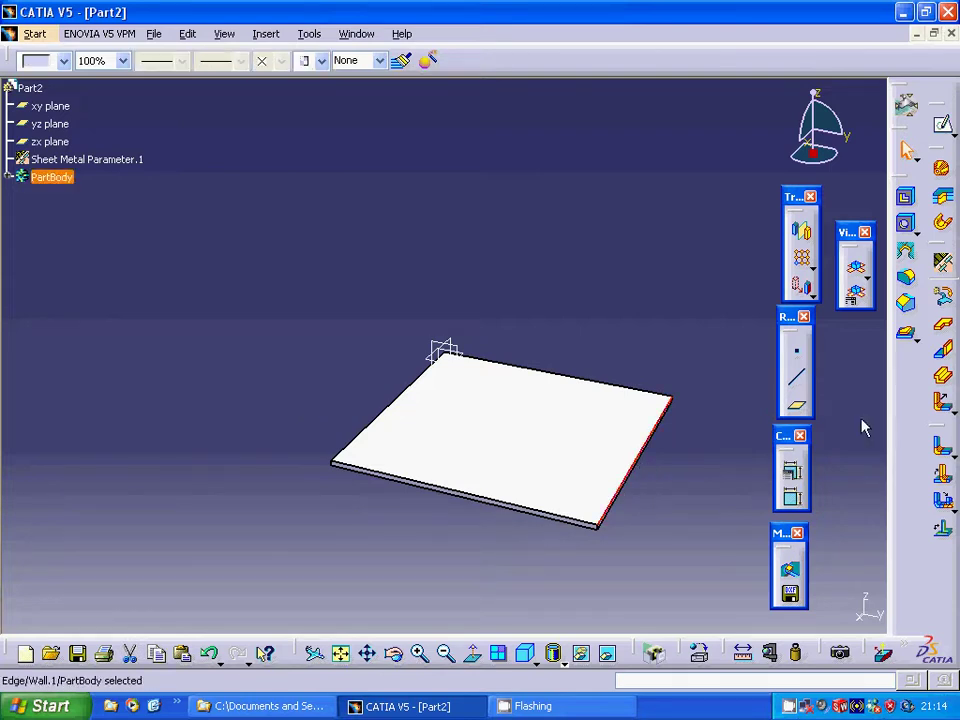
click(940, 404)
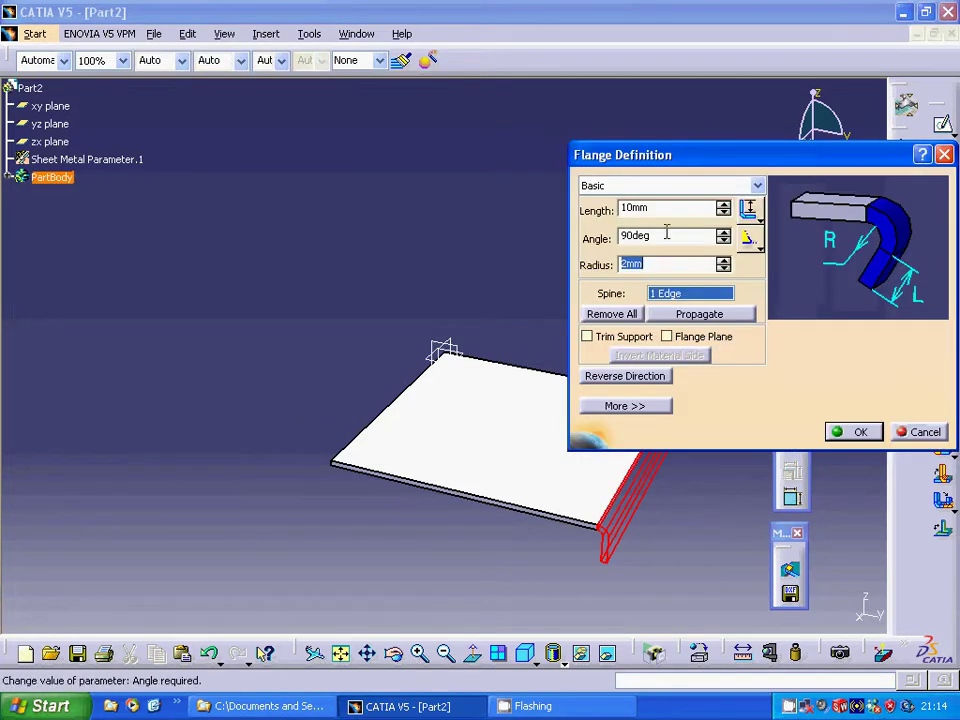
double_click(662, 210)
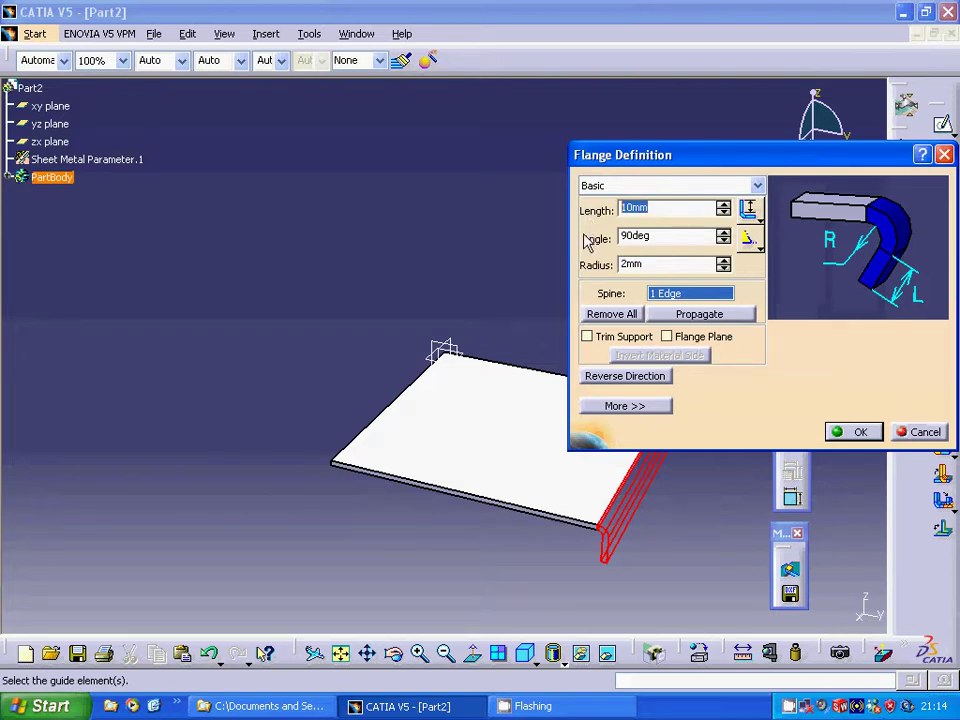
text(30)
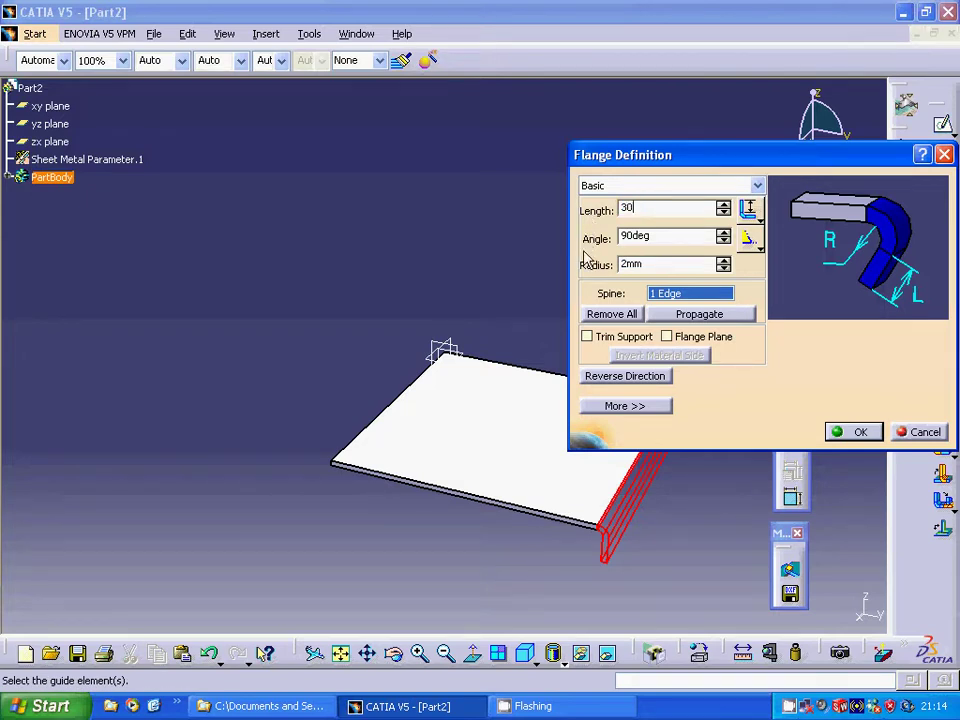
click(857, 436)
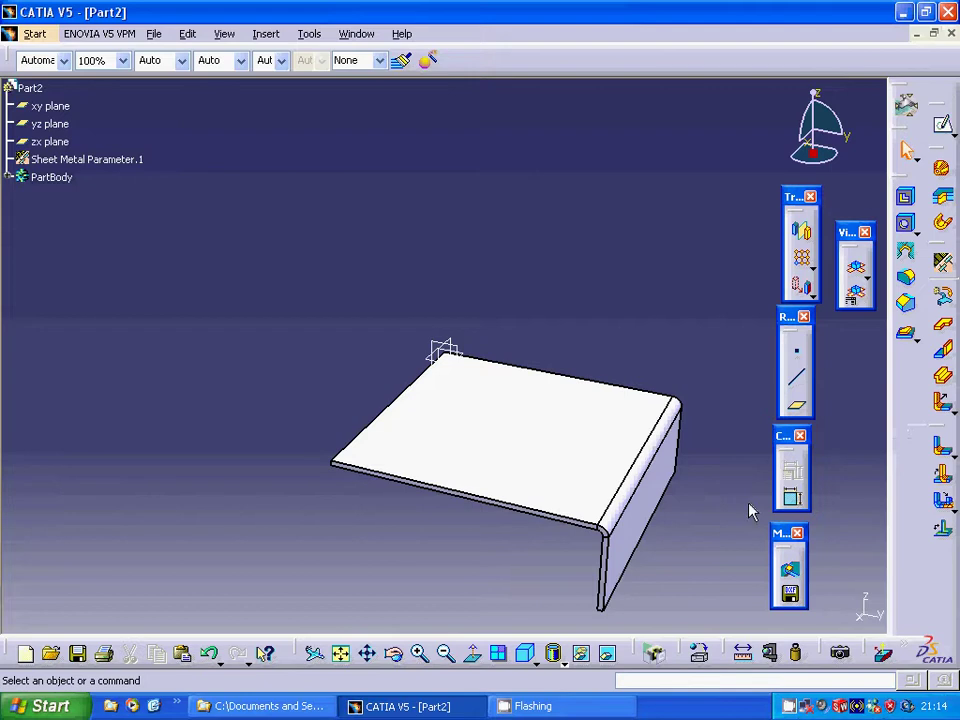
Add a tear drop 20 mm long with a 2 mm radius on the flange's free edge, reversed to fold toward the outside.
click(951, 405)
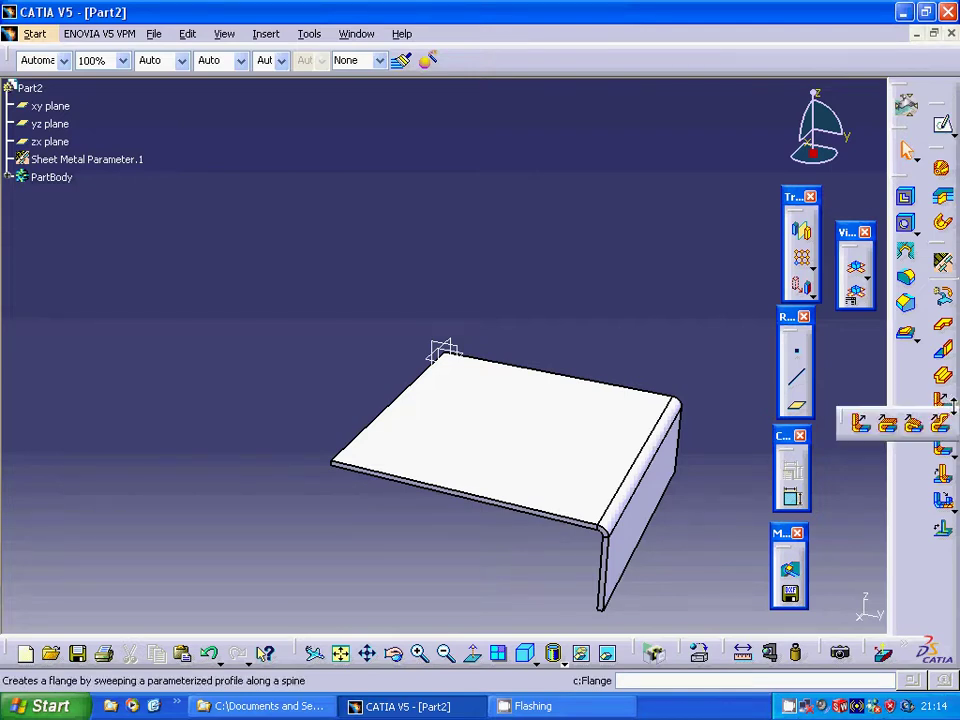
click(913, 437)
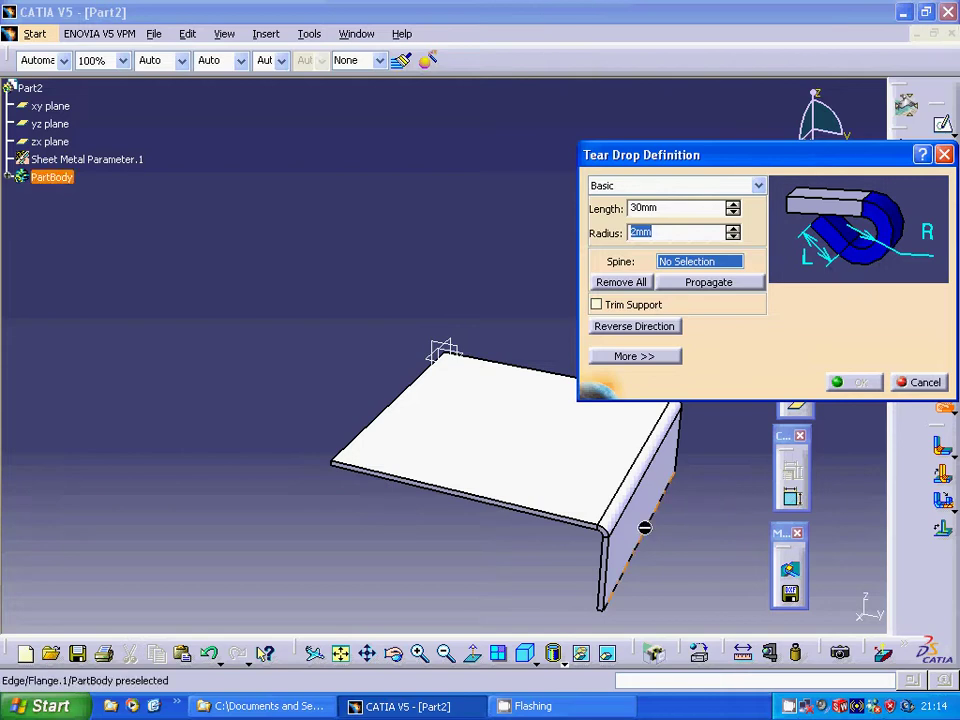
click(644, 526)
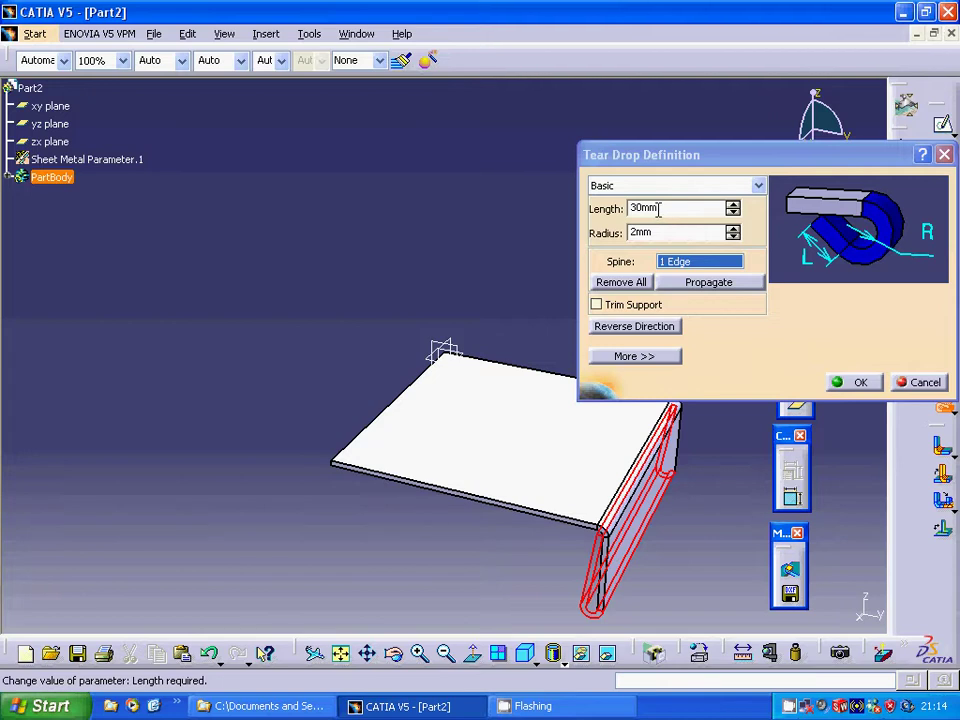
drag(658, 208, 592, 208)
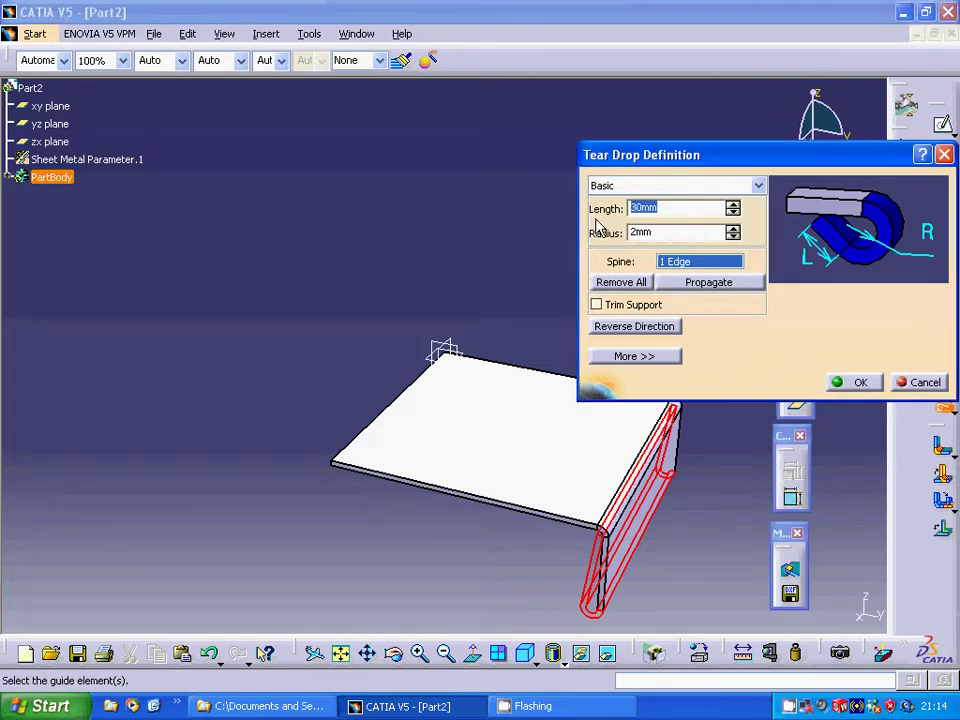
text(20)
click(635, 328)
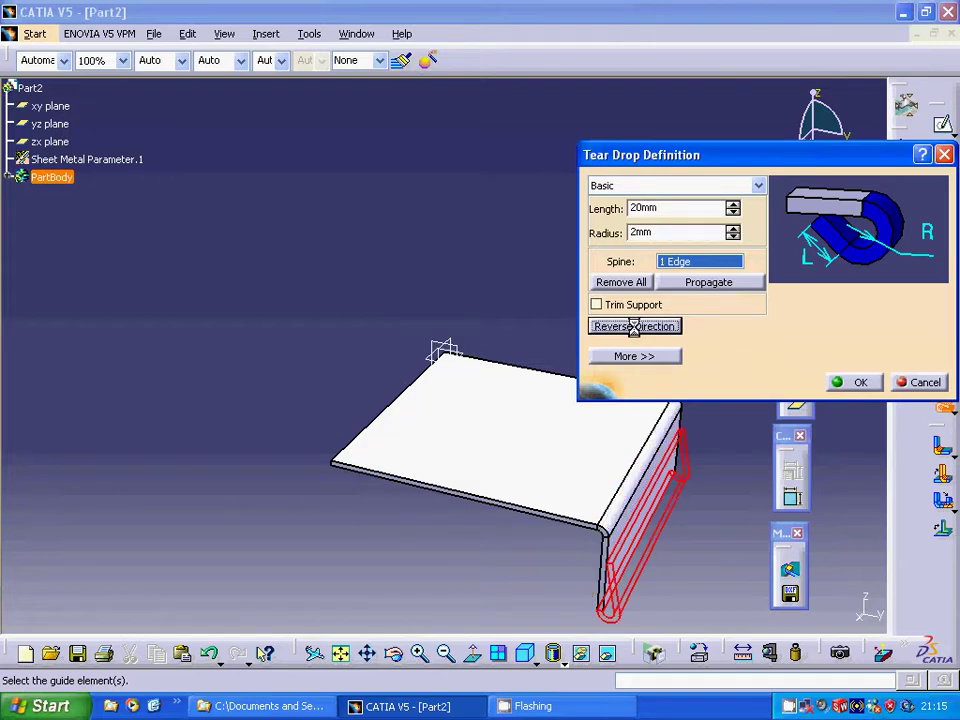
click(848, 383)
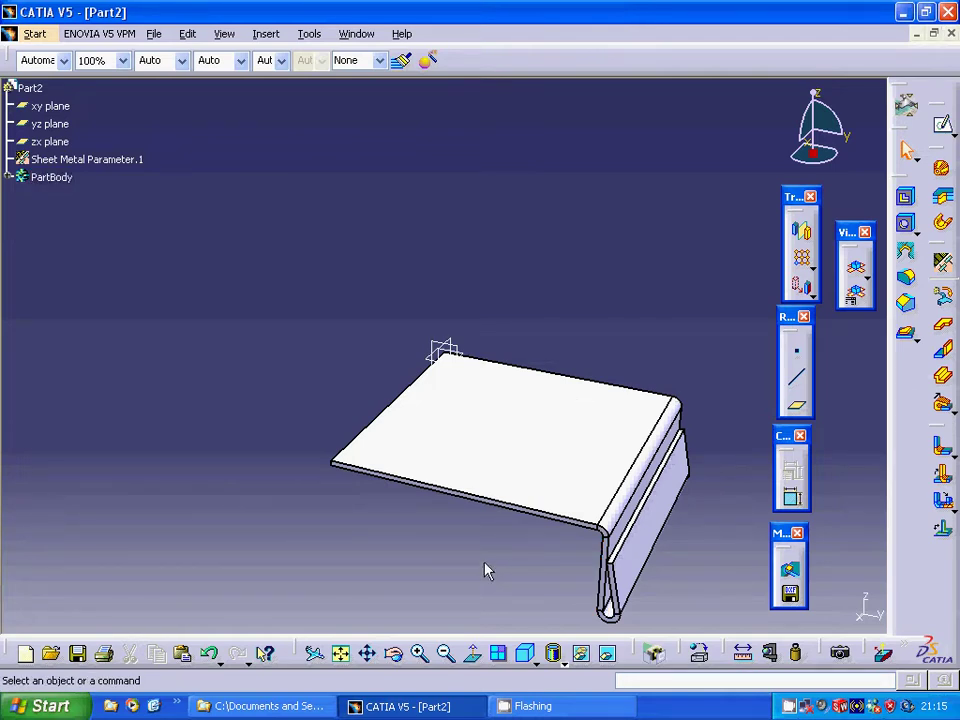
Create a reference plane offset 20 mm from the yz plane.
click(445, 350)
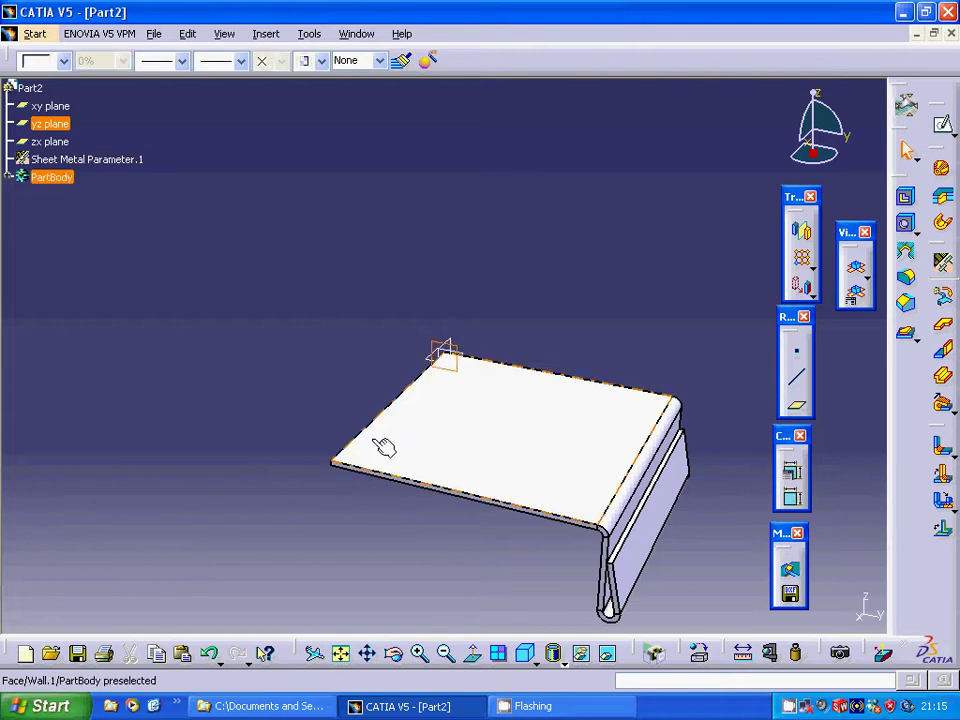
click(797, 405)
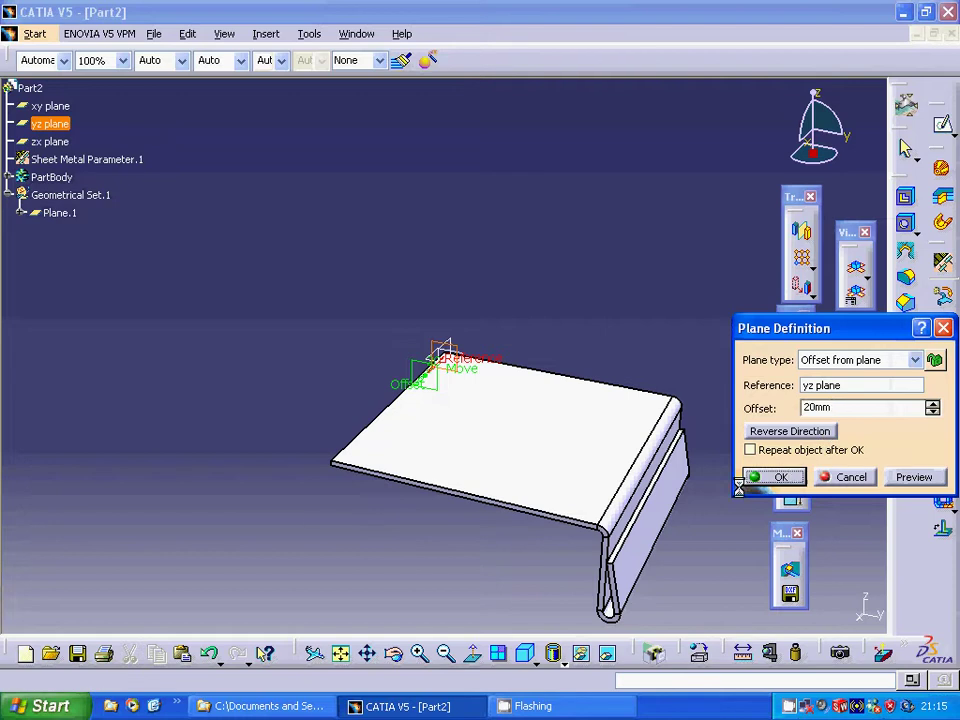
click(781, 477)
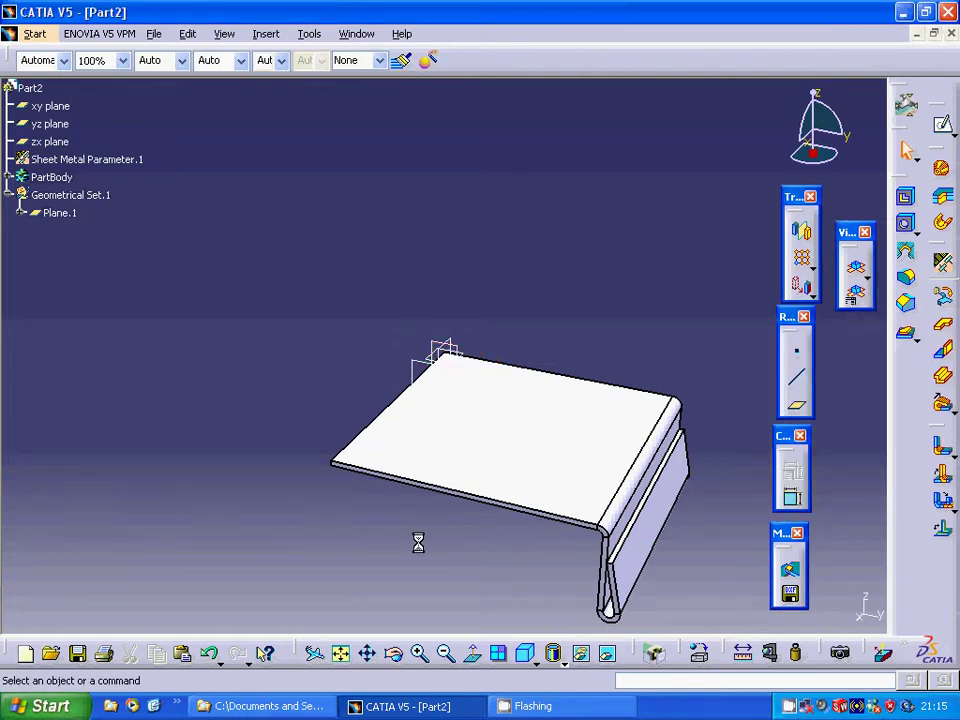
On the offset plane, sketch an open stepped profile of four 20 mm segments from the origin, running outward from the wall, down, outward and down.
click(428, 370)
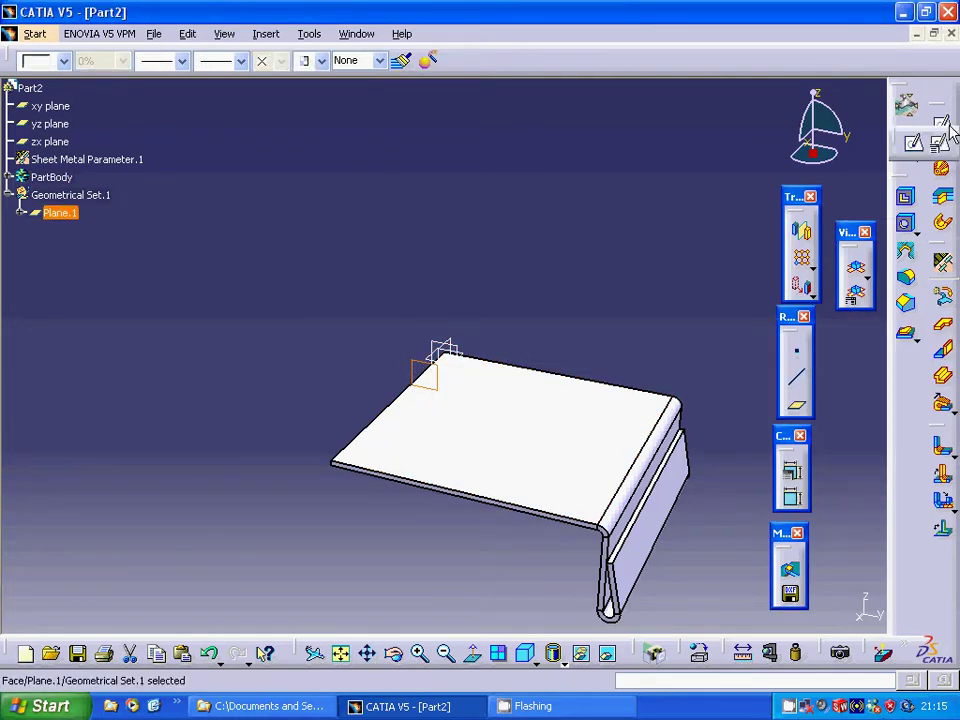
click(943, 124)
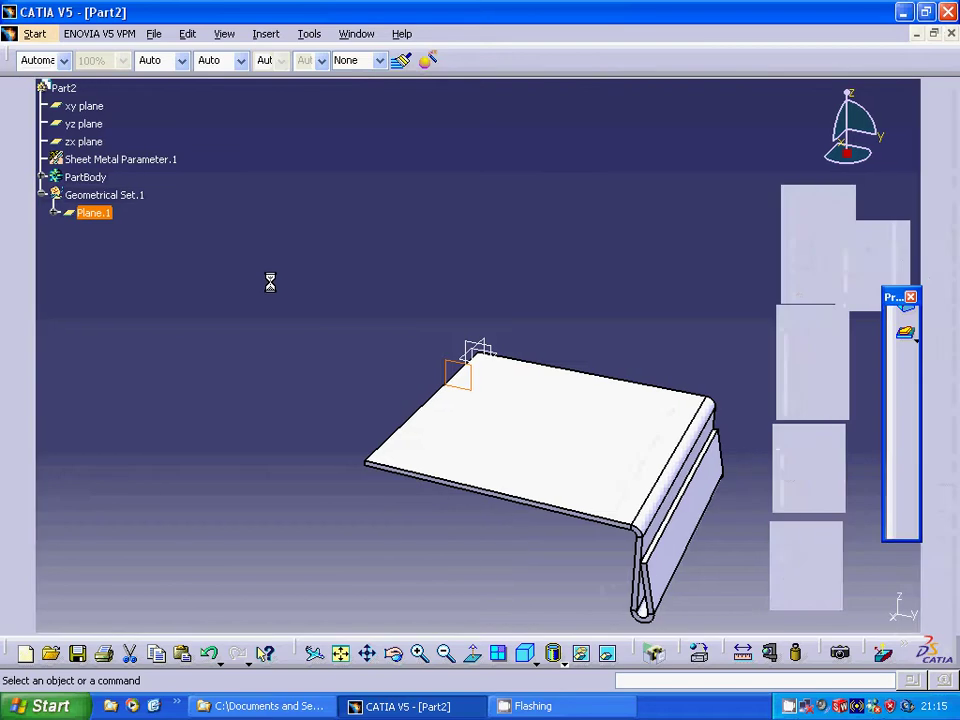
click(901, 330)
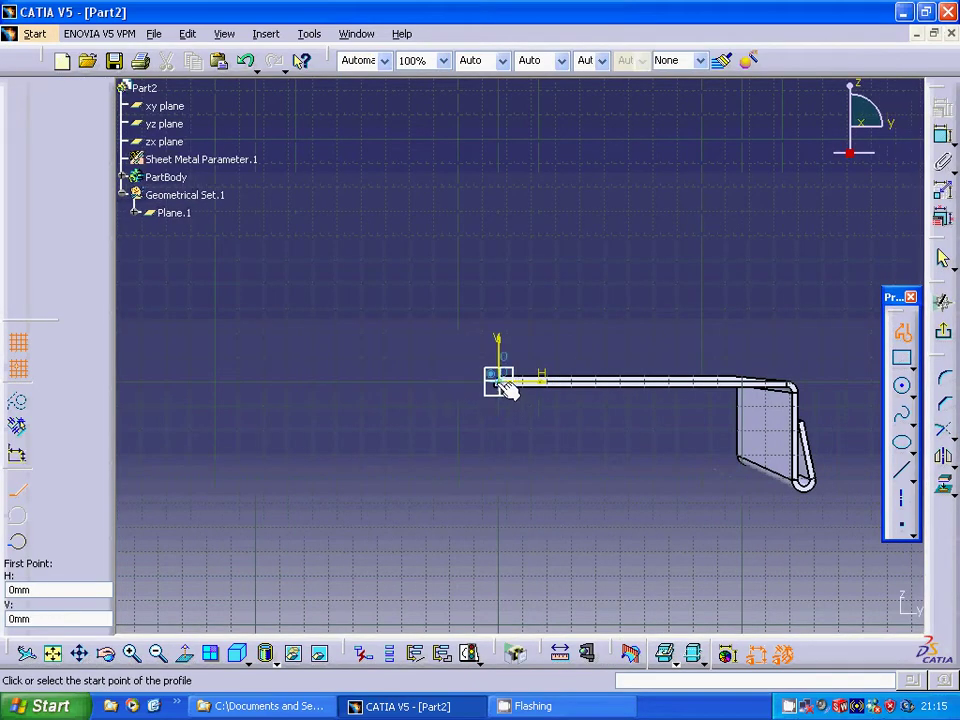
click(503, 386)
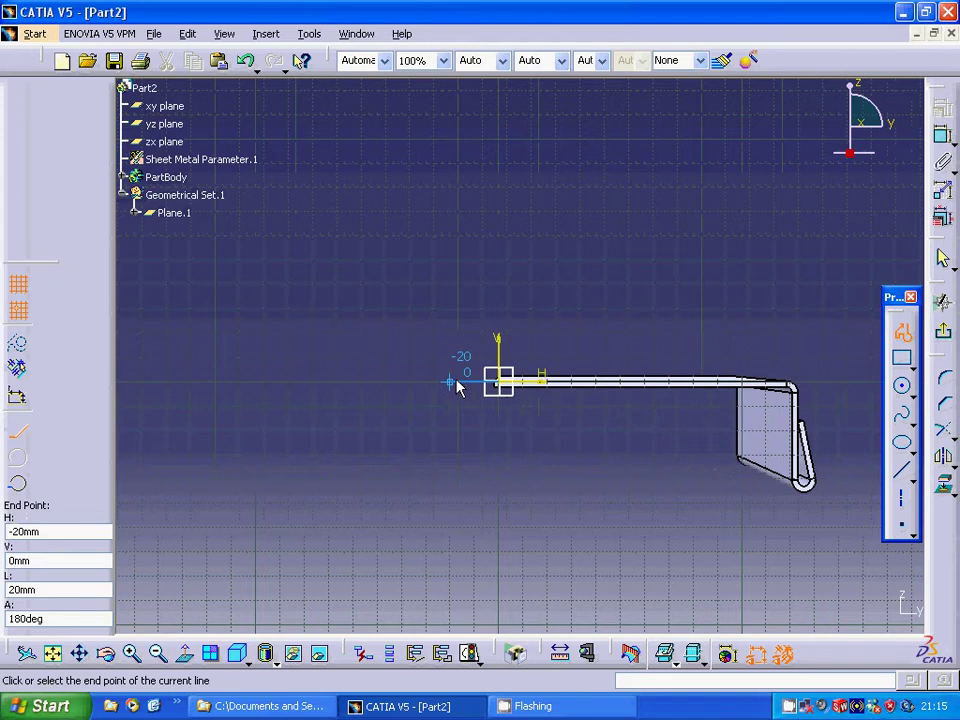
click(450, 382)
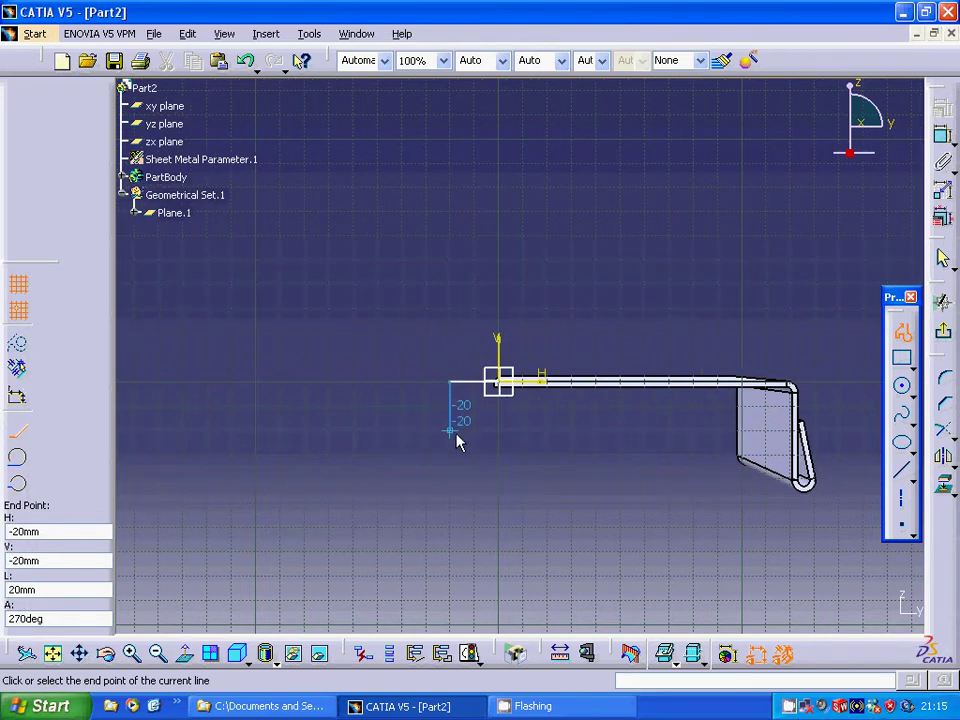
click(456, 433)
click(403, 433)
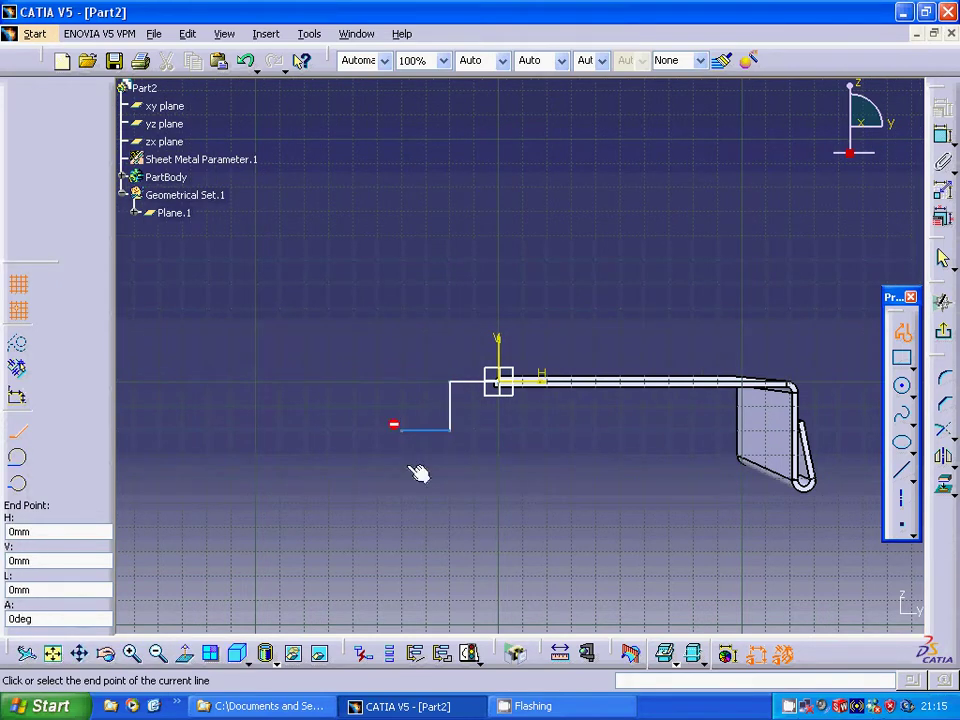
click(404, 478)
click(902, 332)
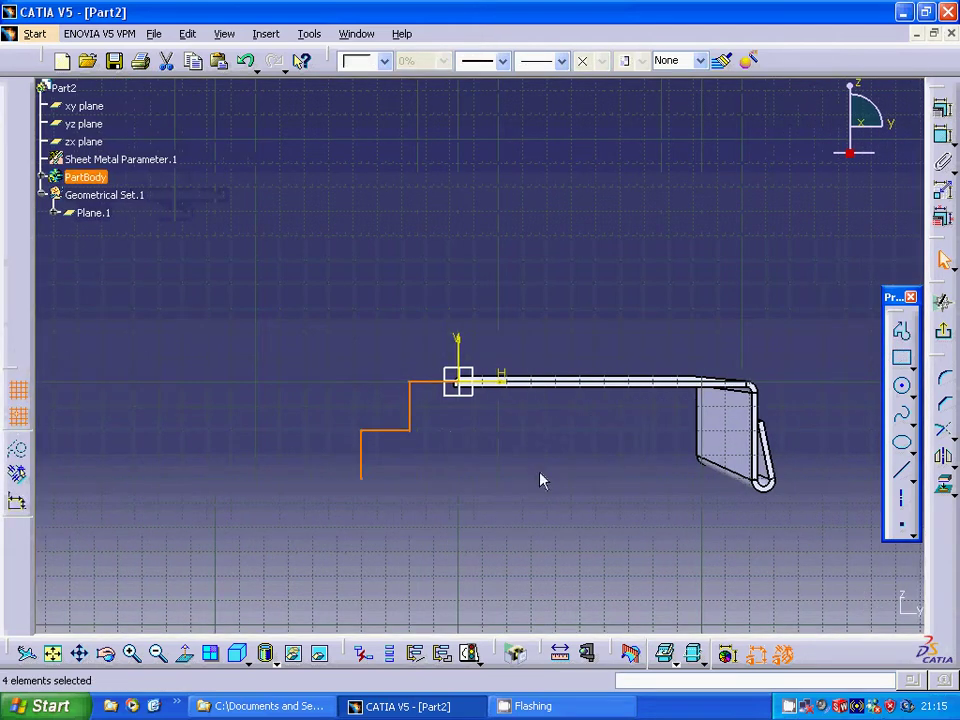
click(536, 479)
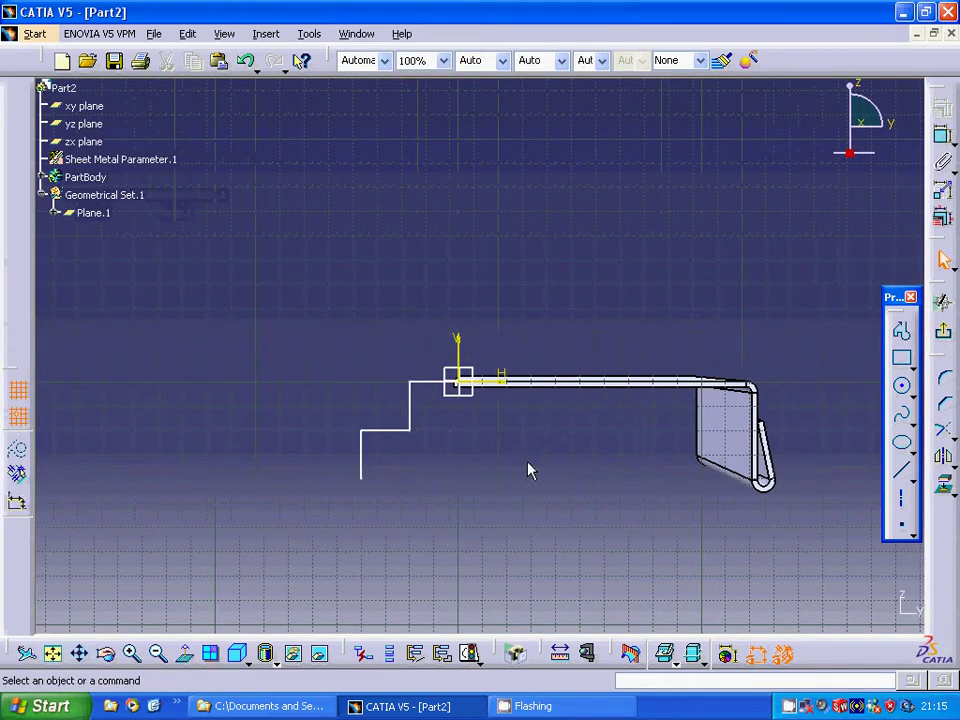
click(943, 330)
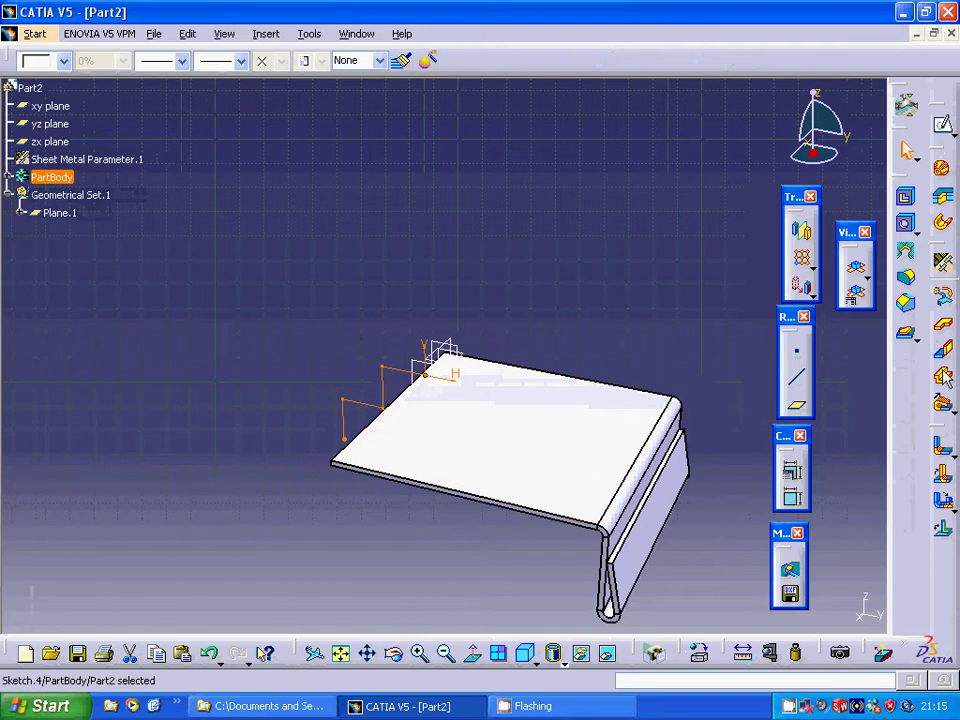
Extrude the stepped profile 30 mm as a sheet metal extrusion with automatic bends, in the inverted direction along the wall.
click(940, 398)
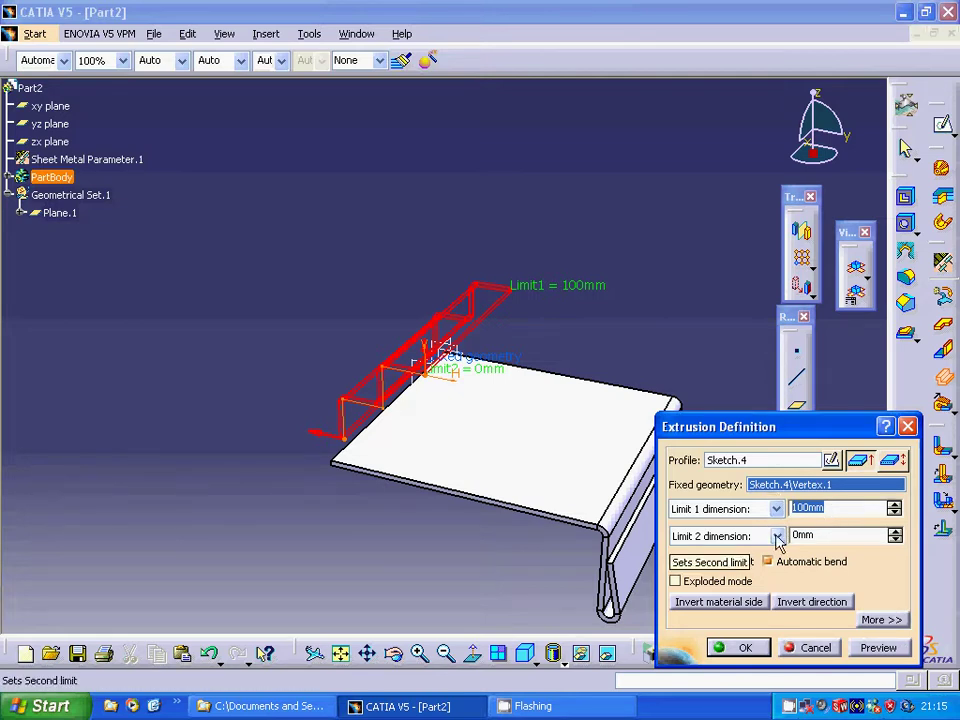
text(30)
click(790, 602)
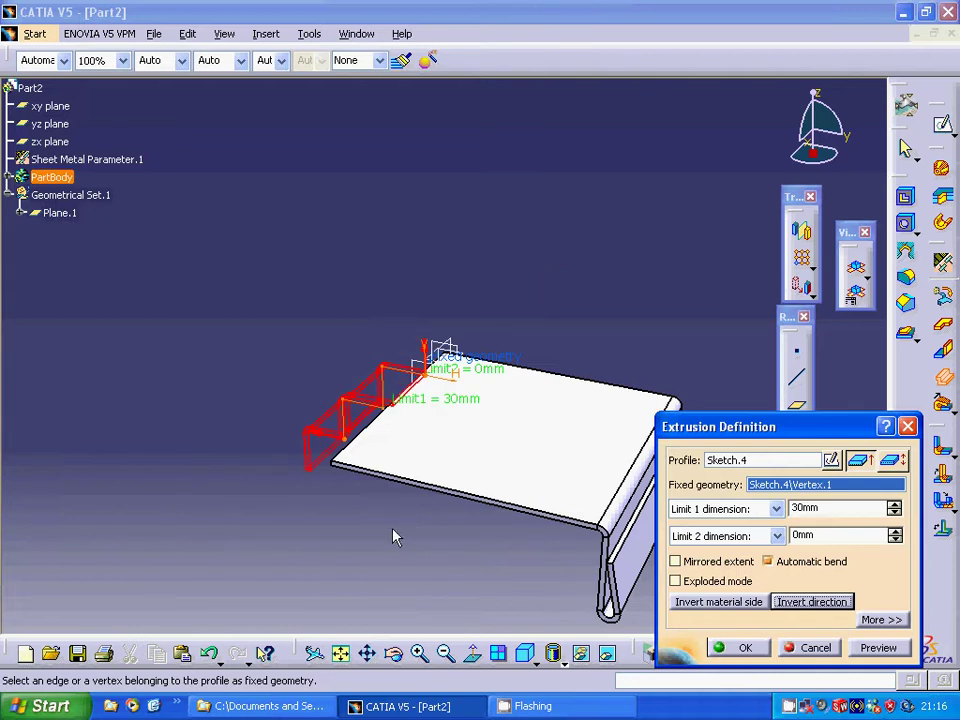
middle_drag(393, 536, 360, 393)
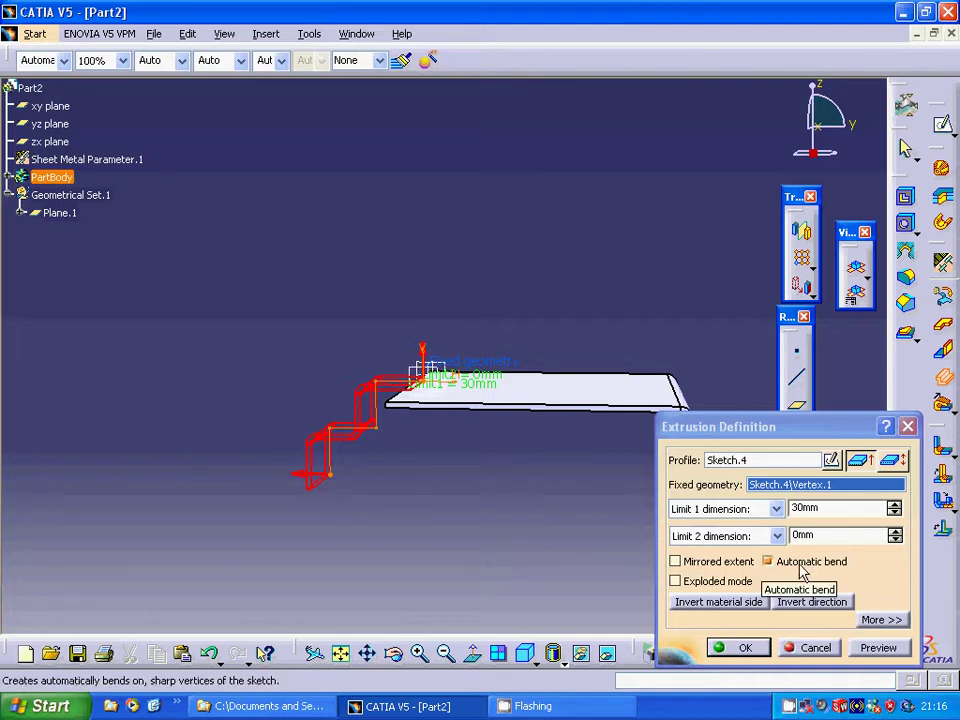
click(744, 648)
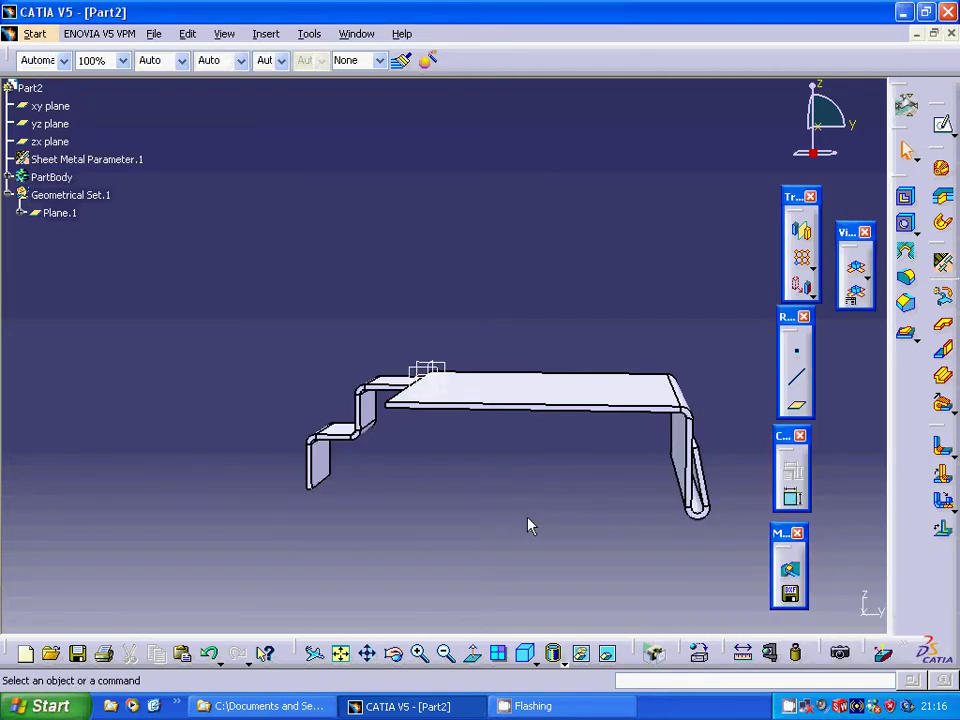
On the yz plane, sketch a rectangle 100 mm wide and 30 mm high from the origin, extending below the base wall's edge.
middle_drag(530, 526, 441, 566)
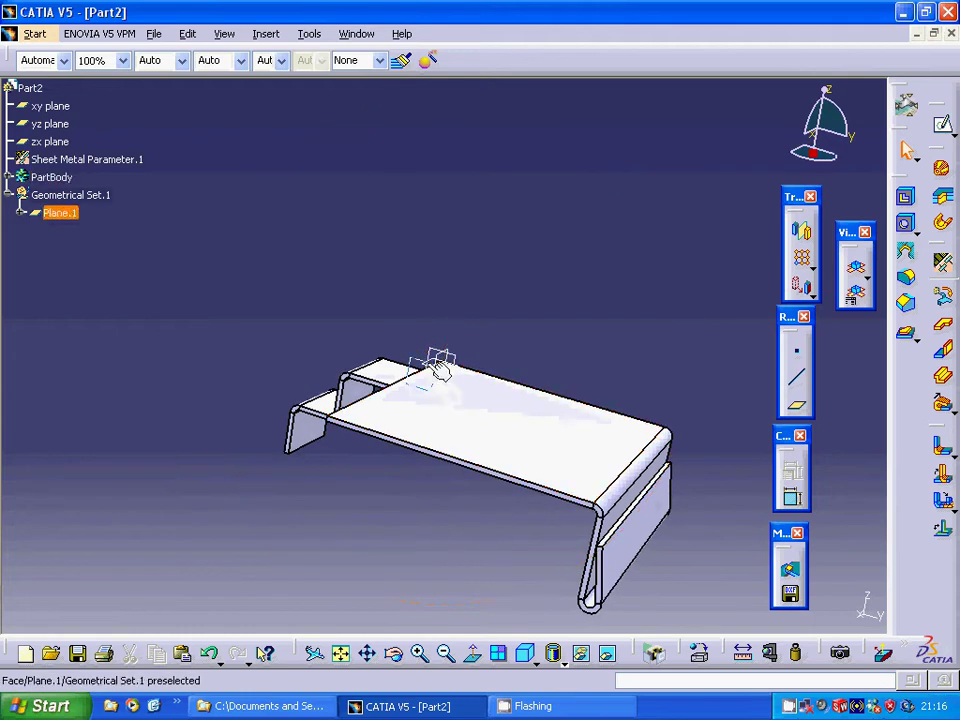
click(434, 360)
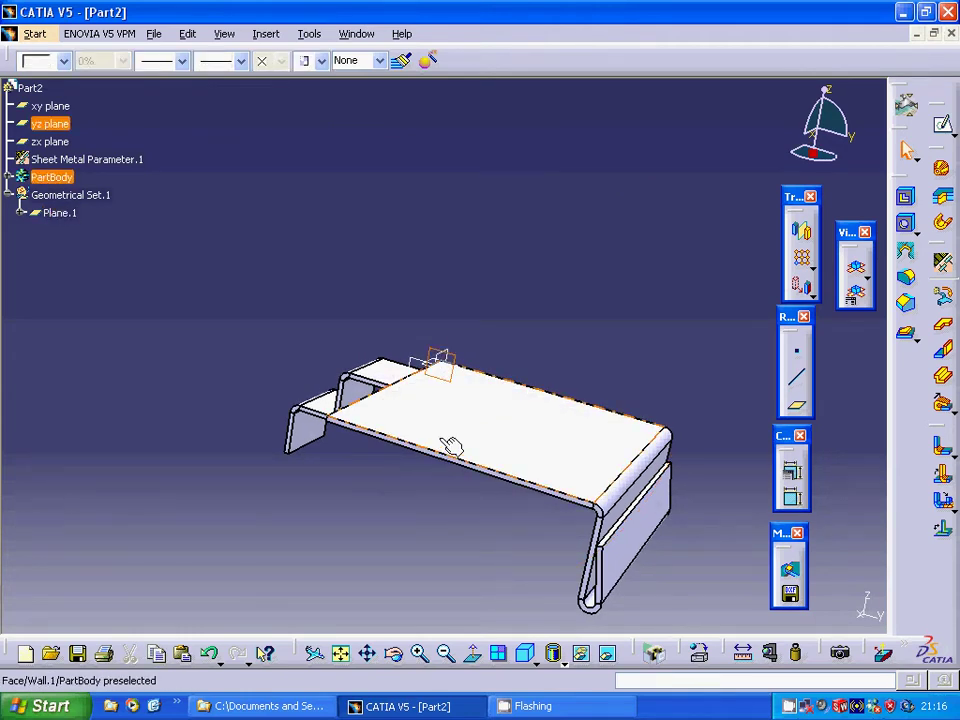
click(942, 124)
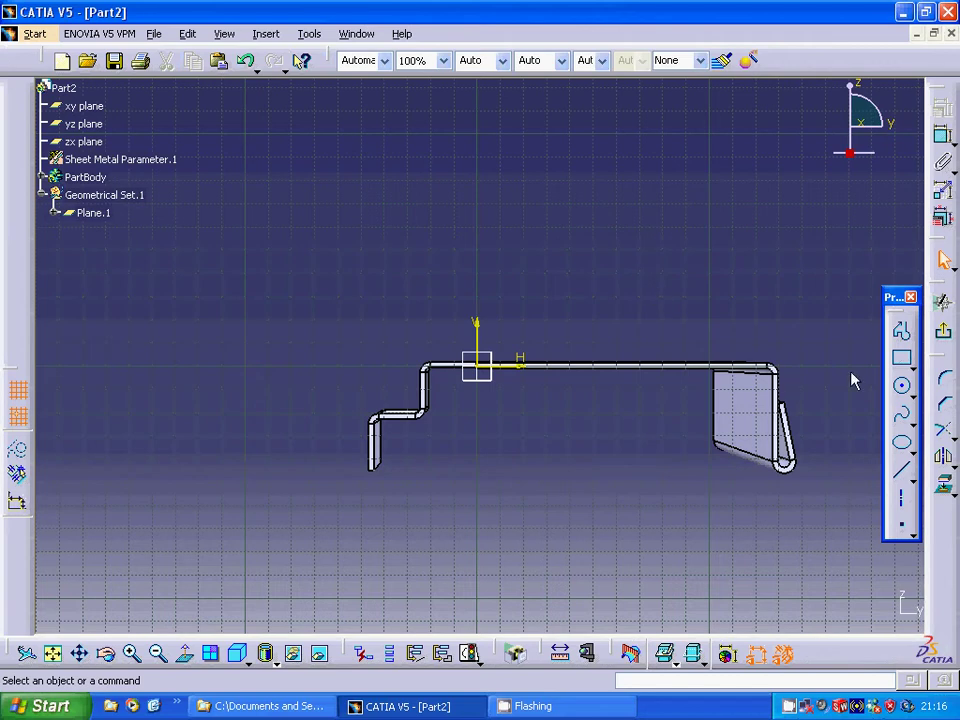
click(902, 357)
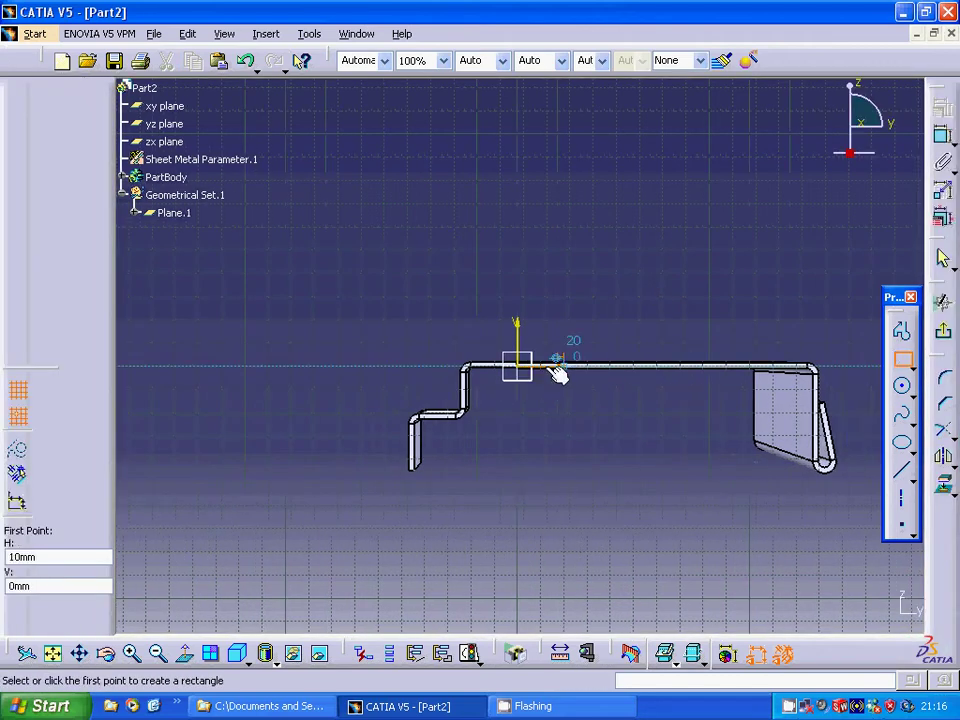
click(519, 367)
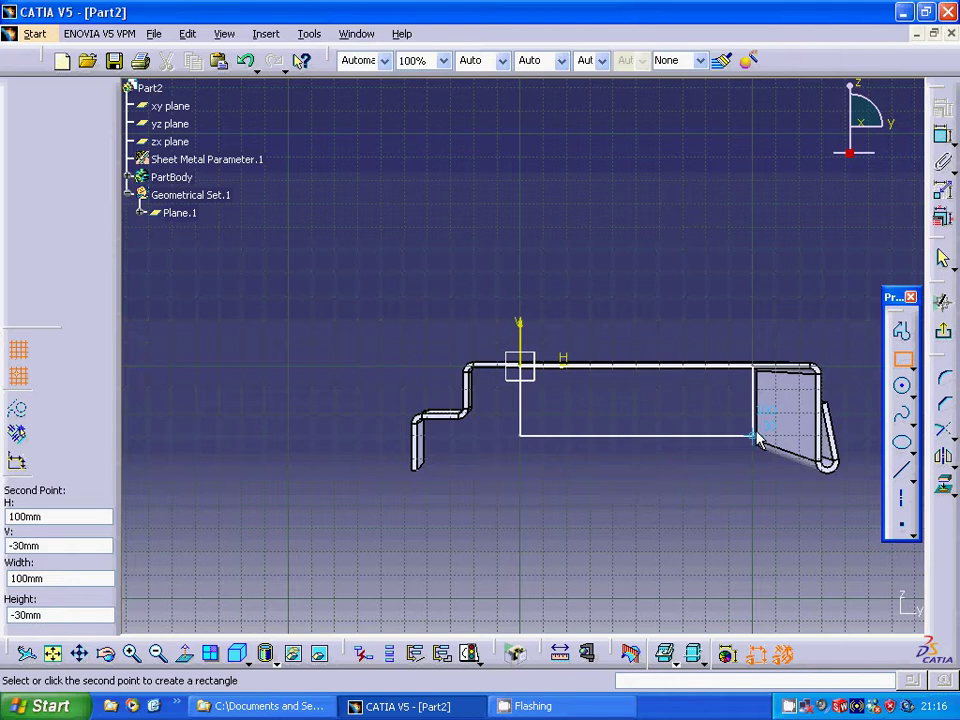
click(755, 440)
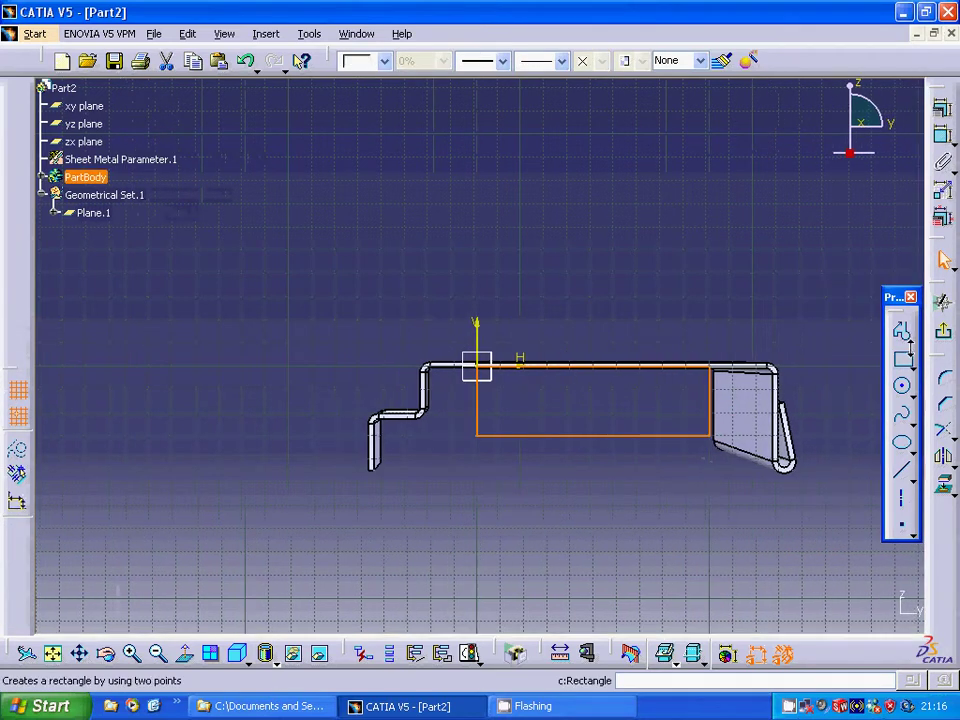
click(939, 334)
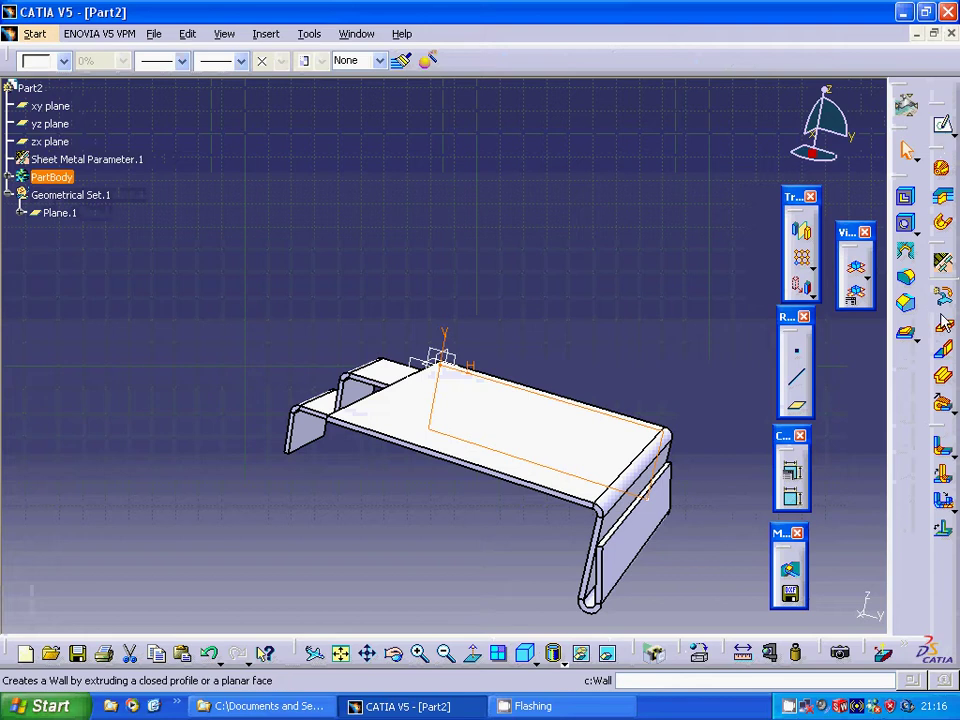
Create a second wall from the 100 by 30 mm rectangle sketch, without a tangency selection.
click(944, 326)
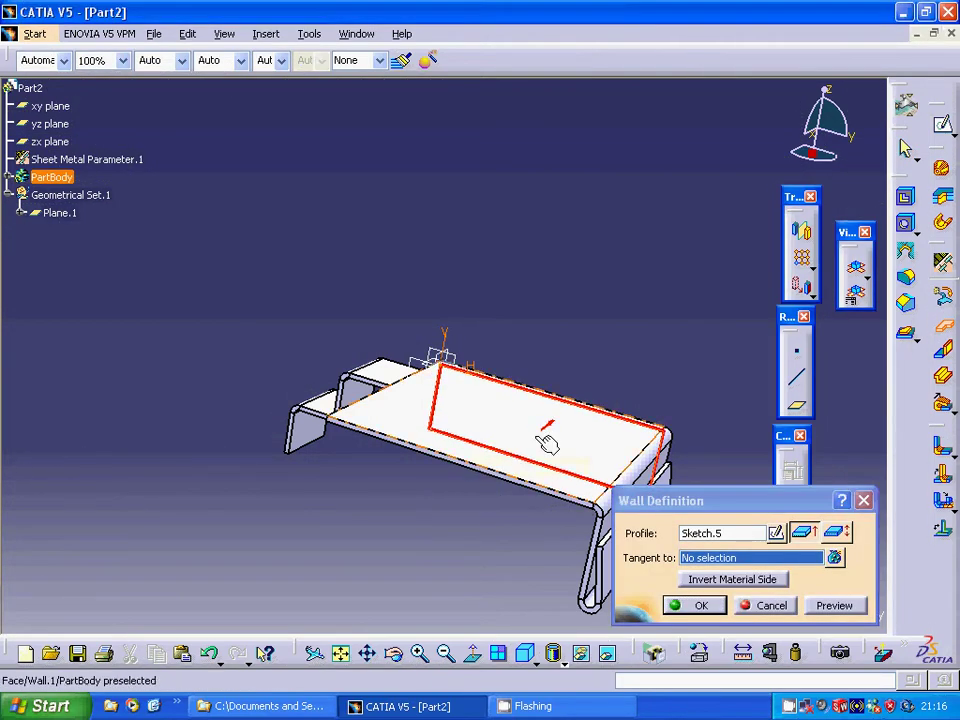
click(700, 606)
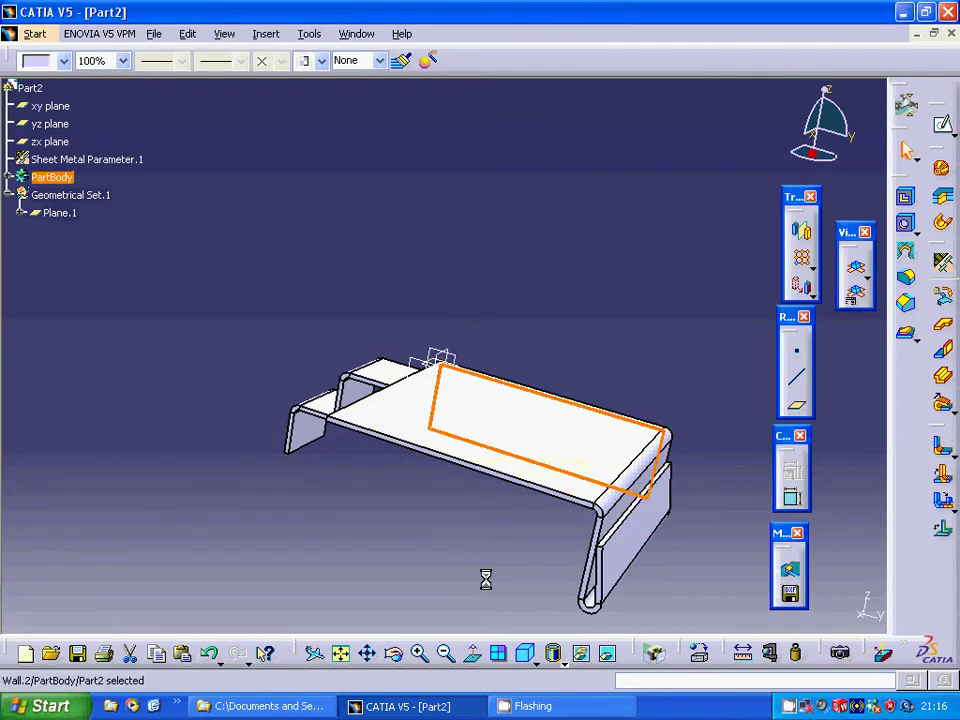
click(382, 558)
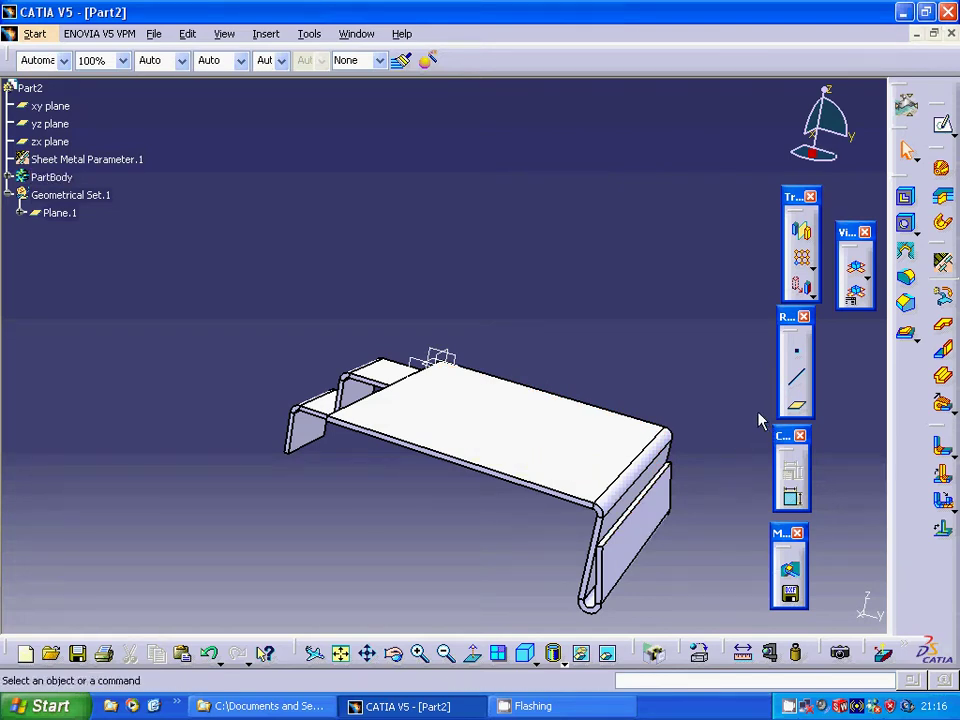
Create a conical bend between the base wall and the second wall with a left radius of 10 mm and a right radius of 3 mm.
click(946, 505)
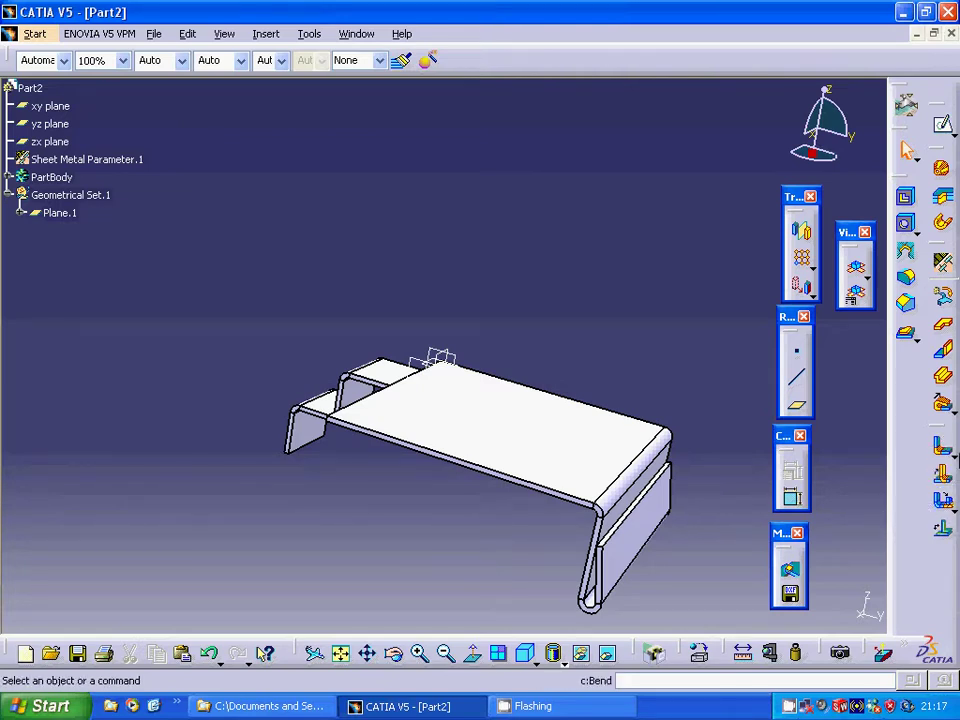
click(953, 450)
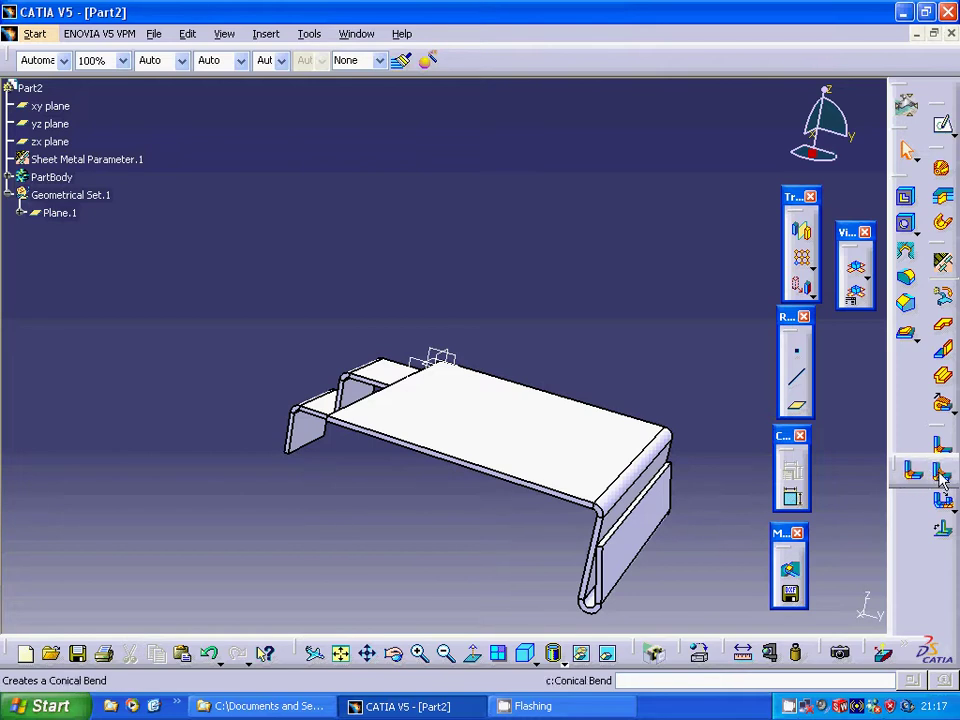
click(940, 472)
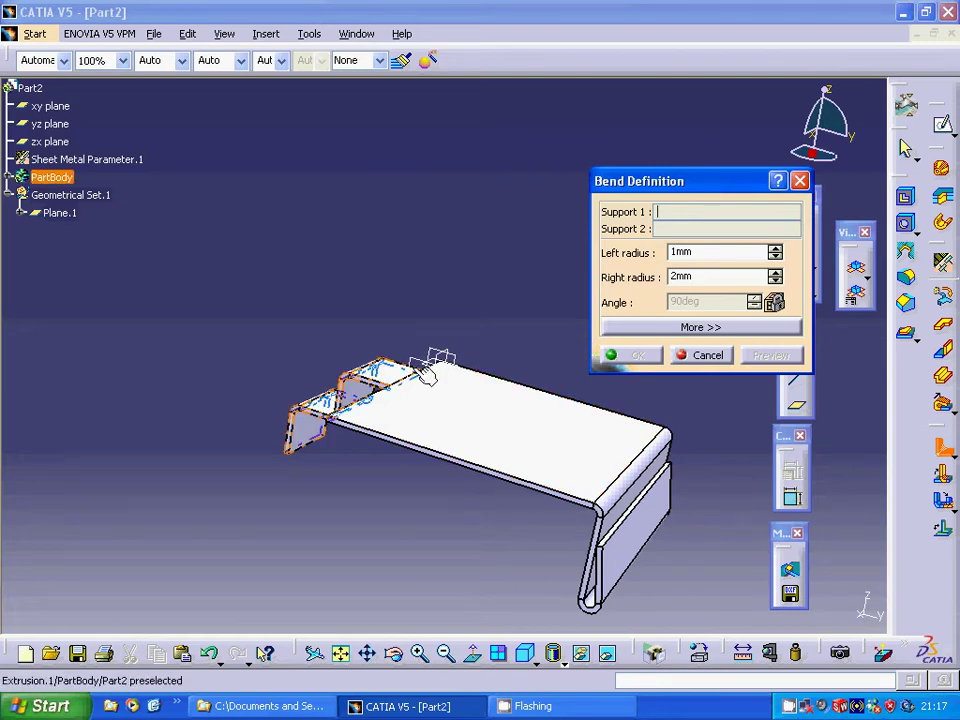
click(9, 178)
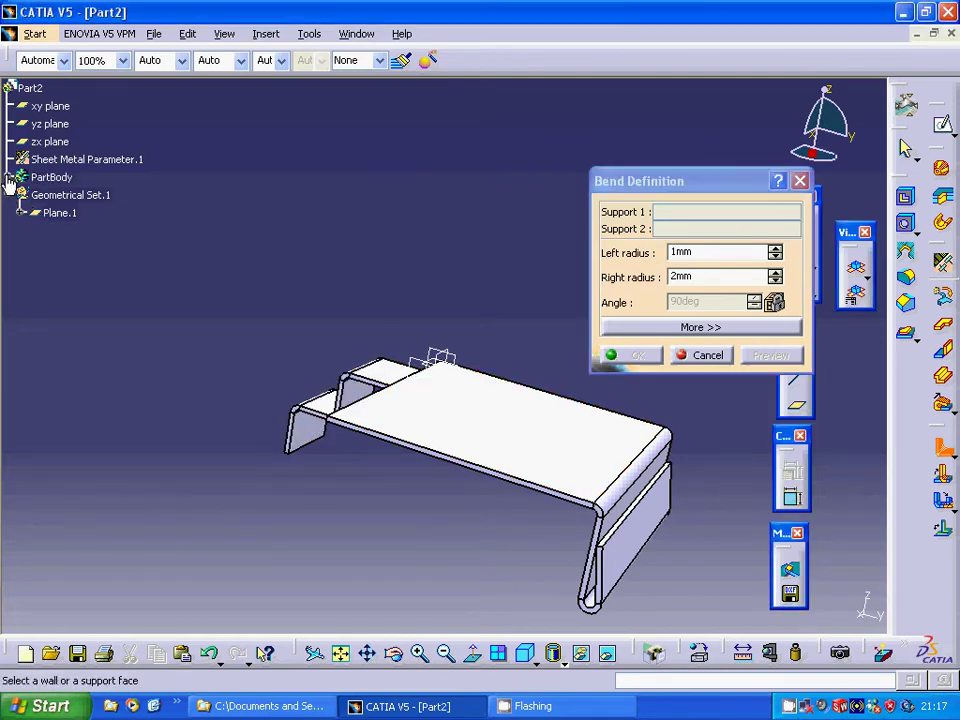
click(63, 196)
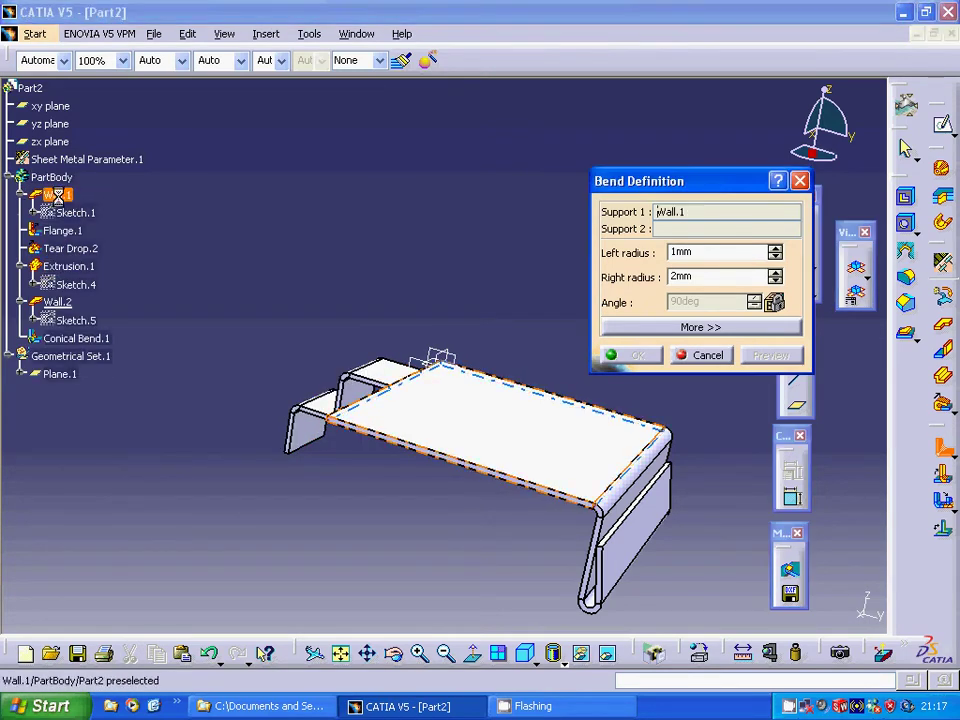
click(78, 310)
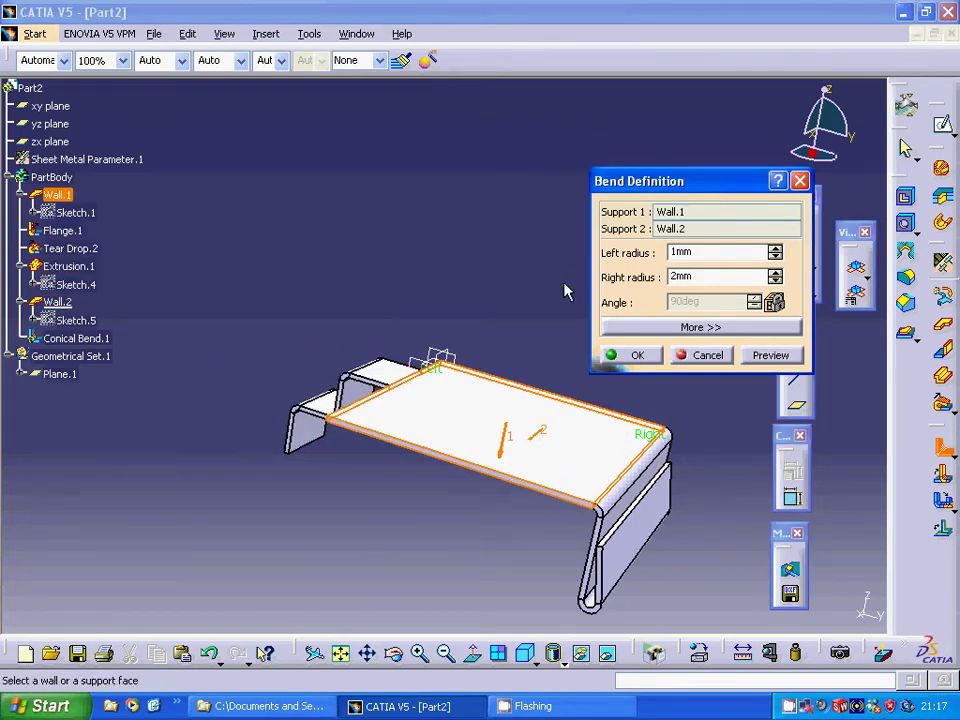
middle_drag(526, 322, 191, 530)
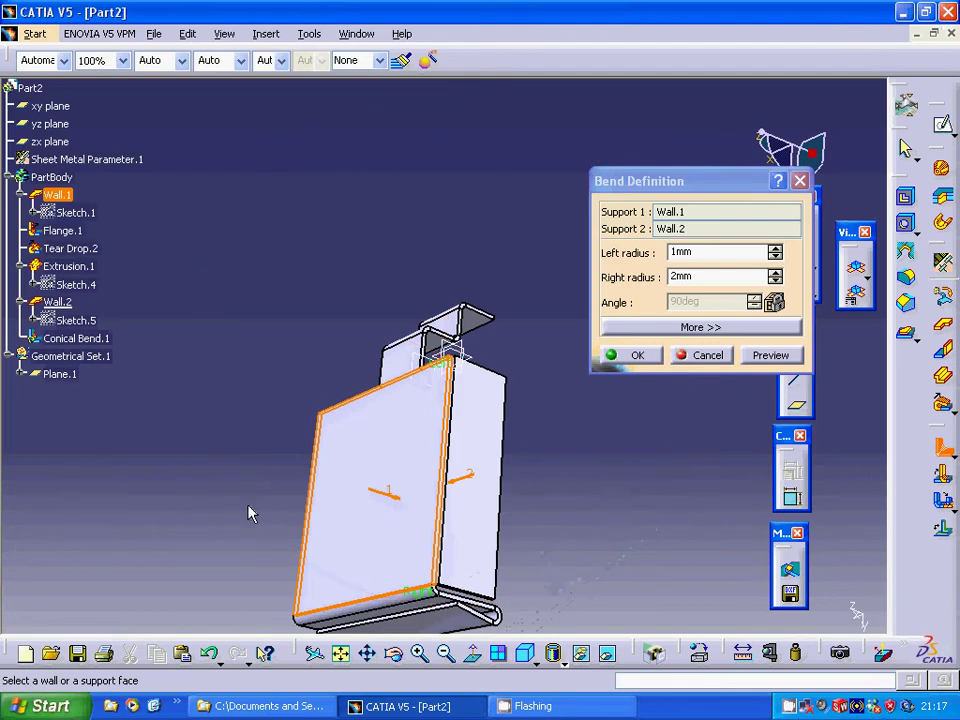
drag(702, 254, 654, 260)
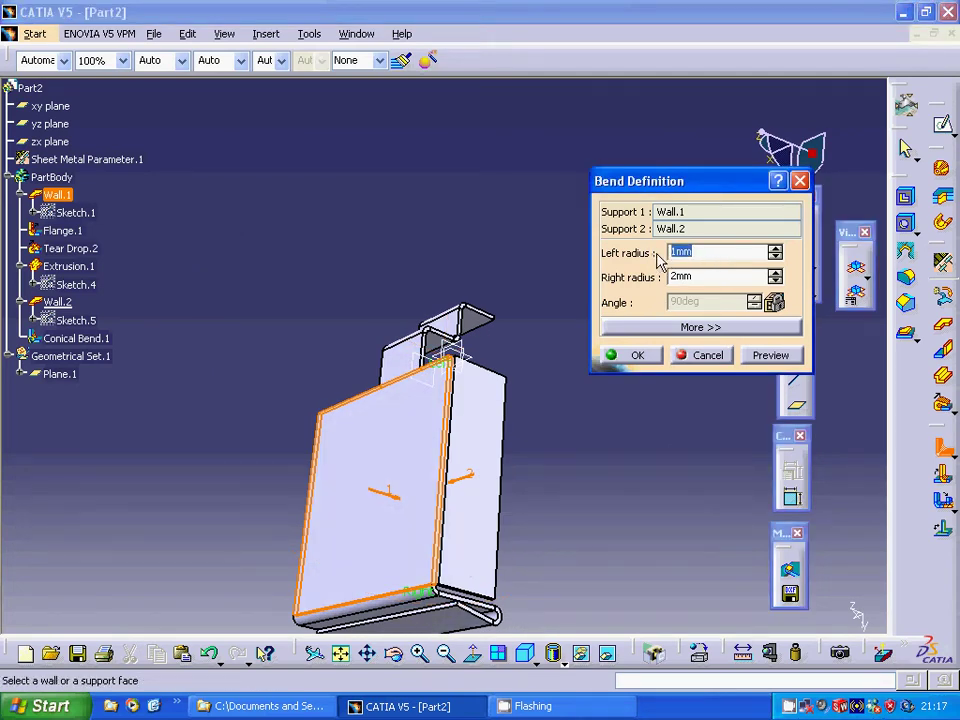
text(10)
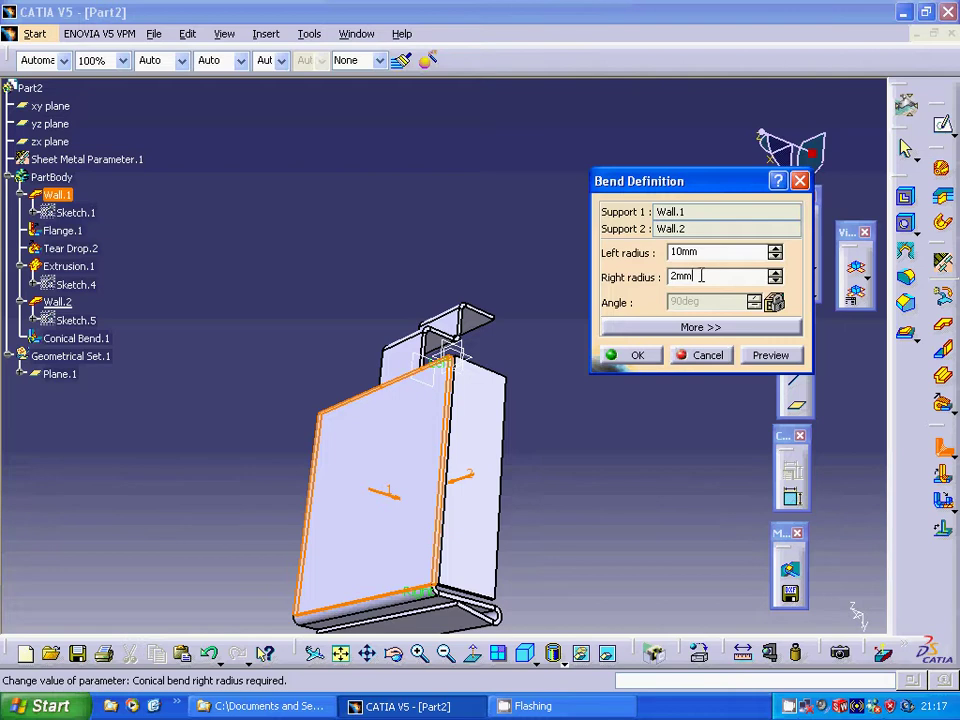
drag(698, 276, 671, 277)
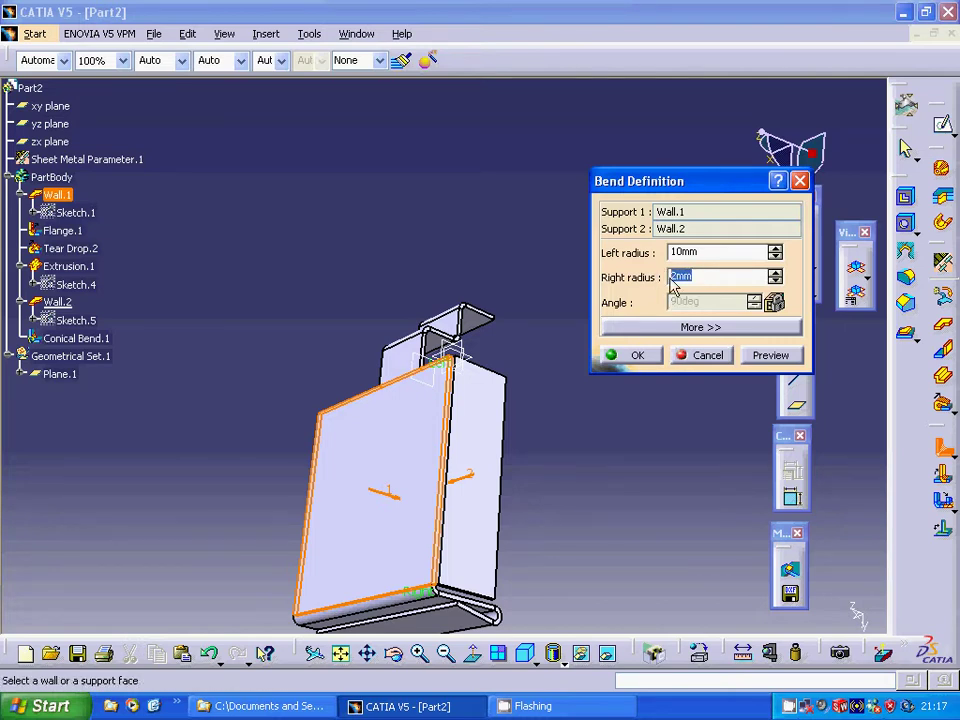
text(3)
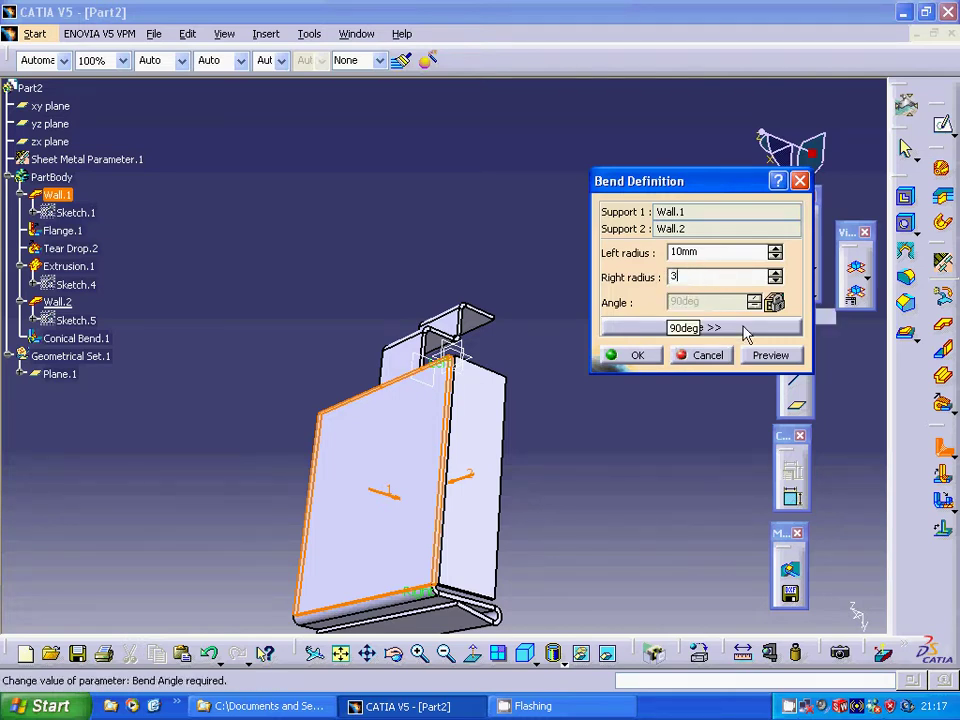
click(768, 355)
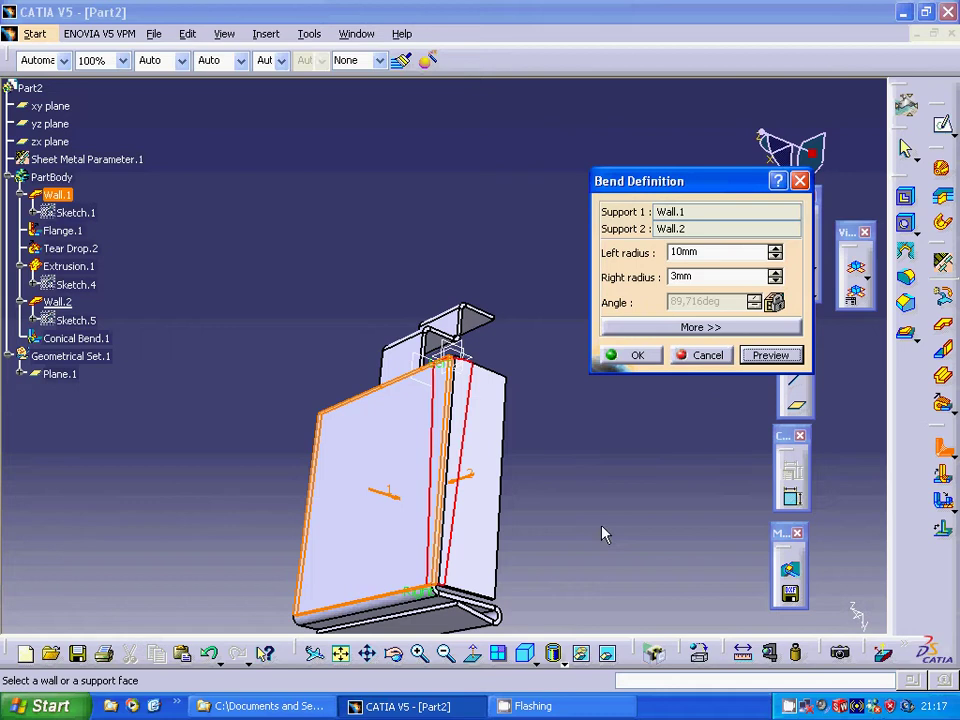
click(630, 355)
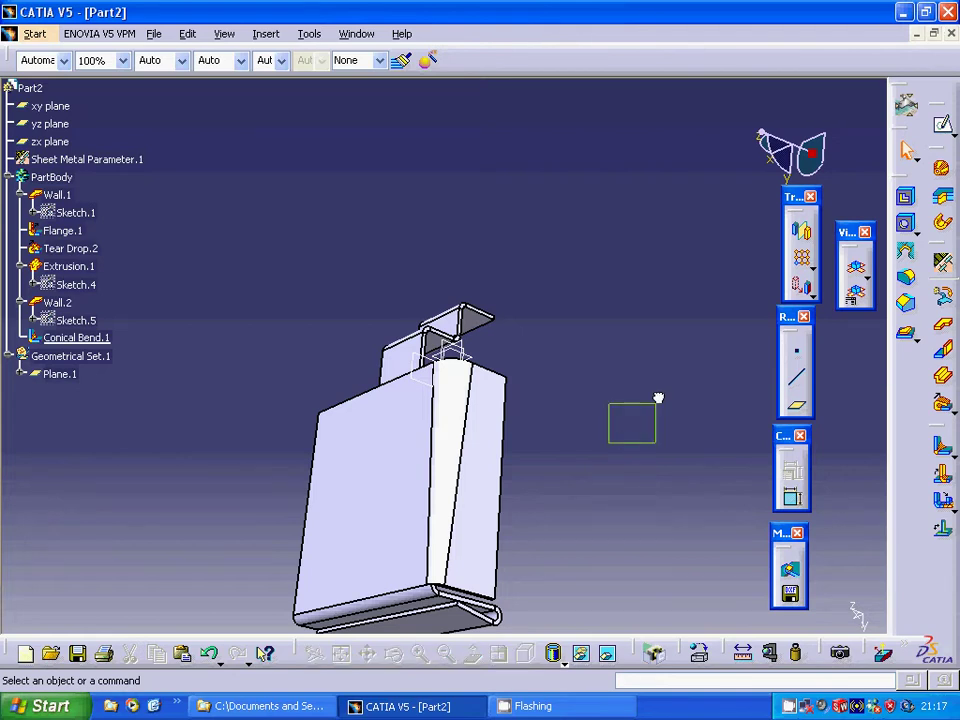
On the base wall's large face, sketch a diagonal line cutting across the free corner, from about (60, -10) to (110, 80) mm.
middle_drag(617, 424, 720, 165)
middle_drag(604, 285, 656, 189)
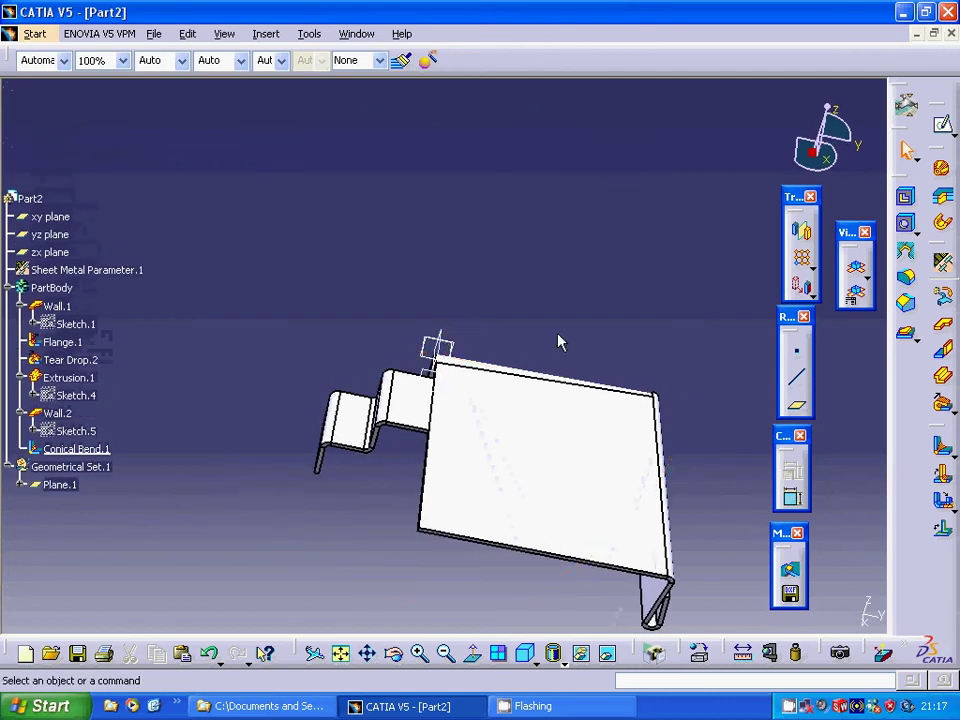
click(476, 489)
click(942, 124)
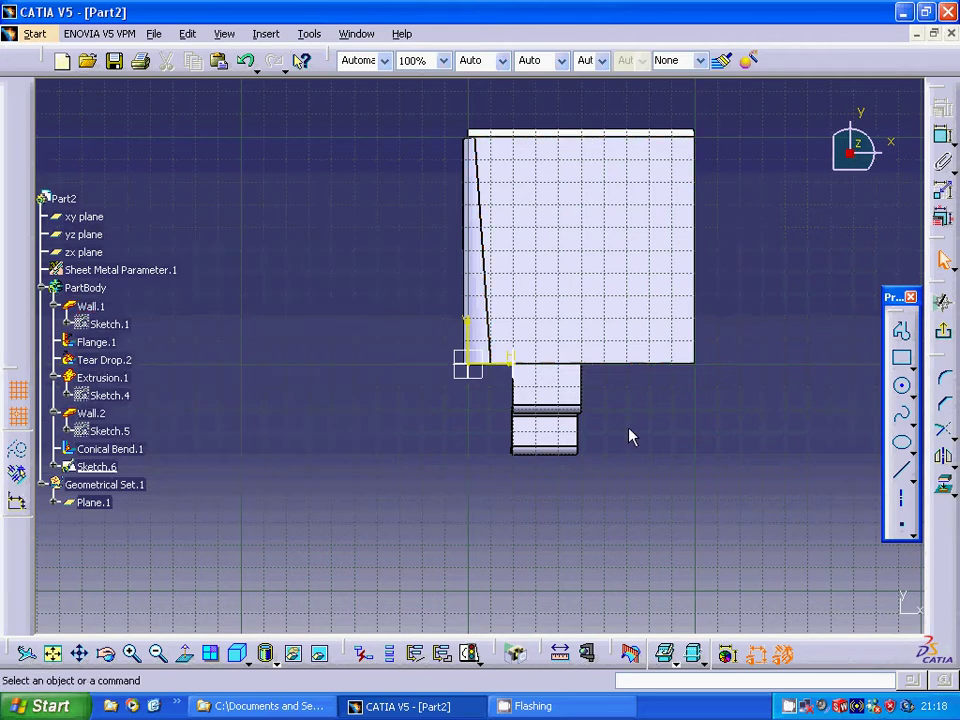
click(899, 474)
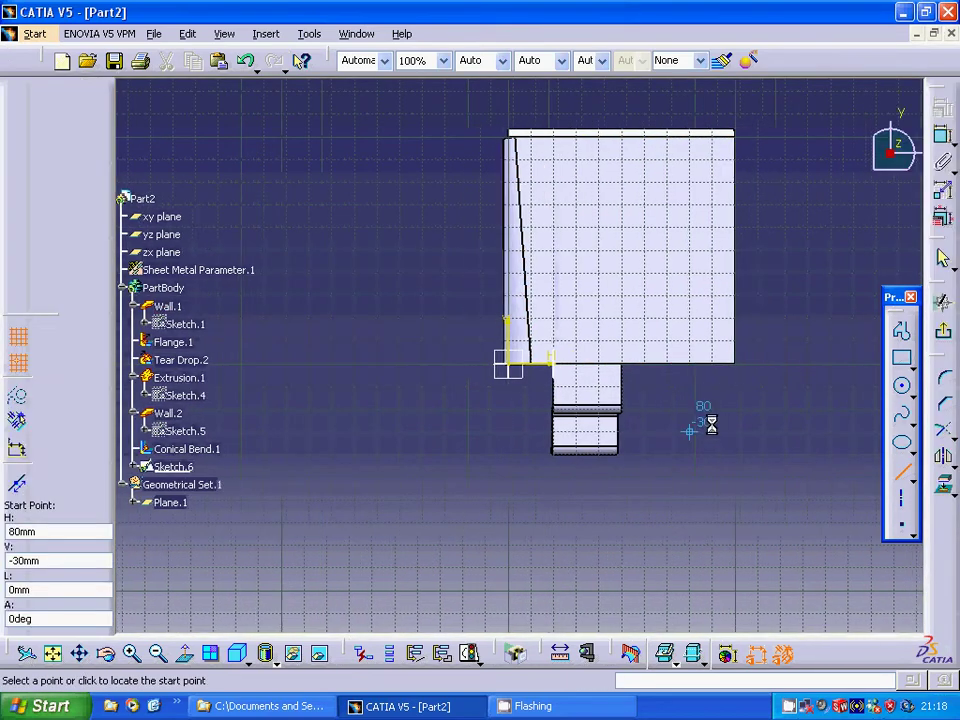
click(645, 390)
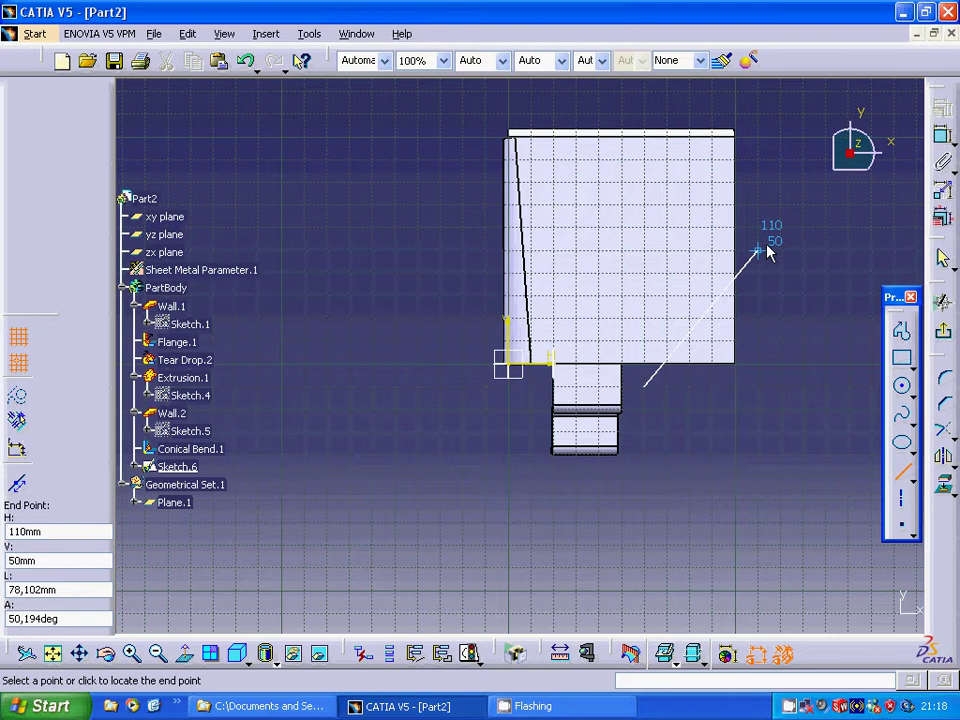
click(757, 183)
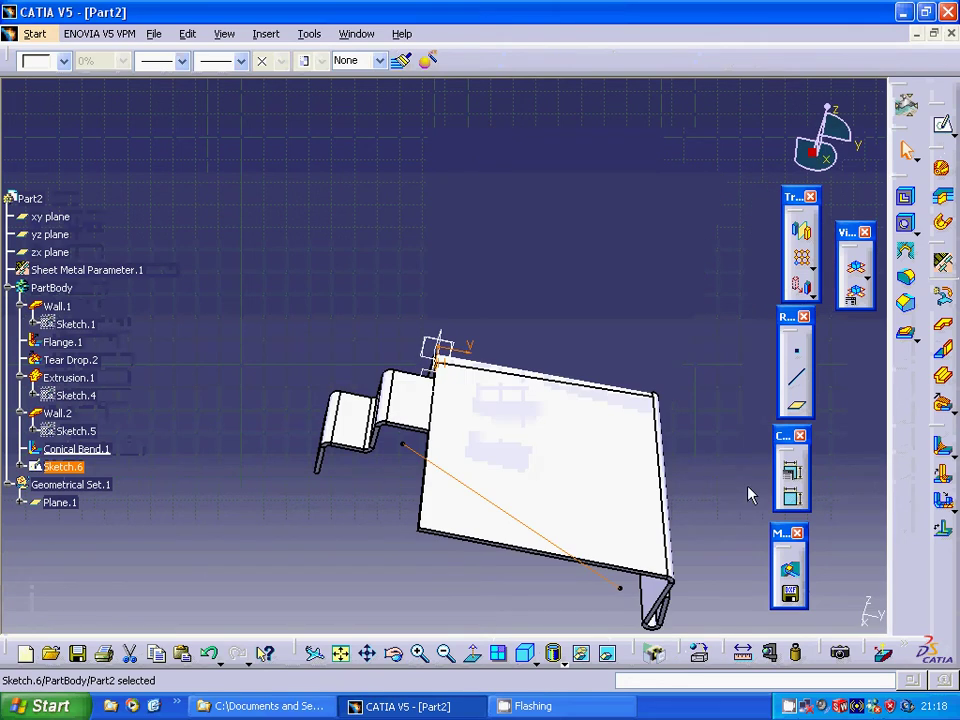
Bend the wall's corner from flat along the diagonal line at an angle of 60 degrees.
click(944, 480)
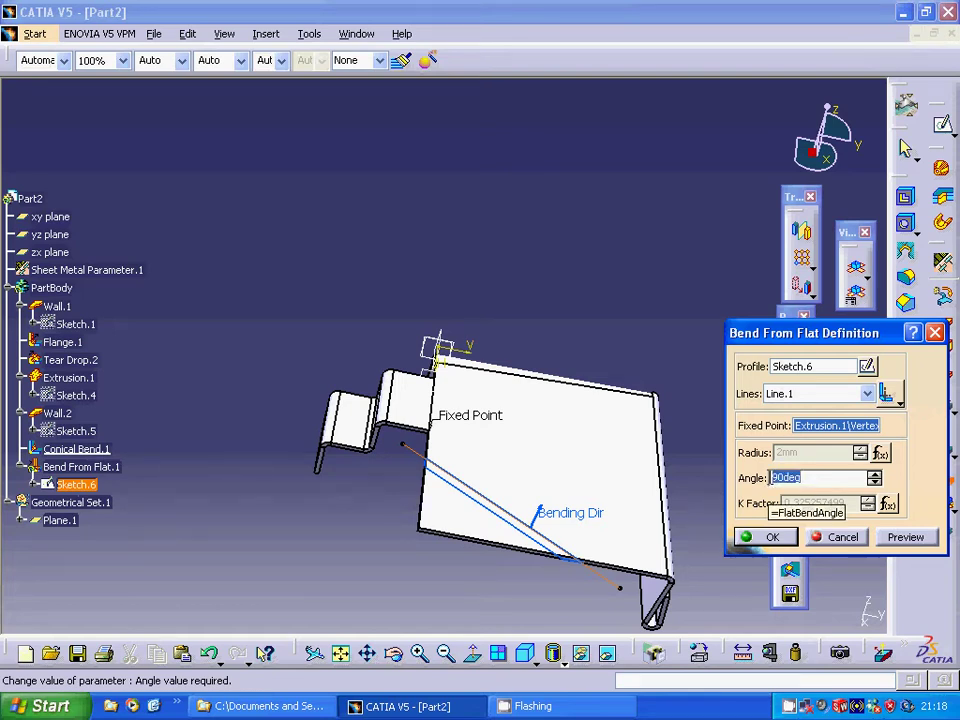
text(60)
key(Return)
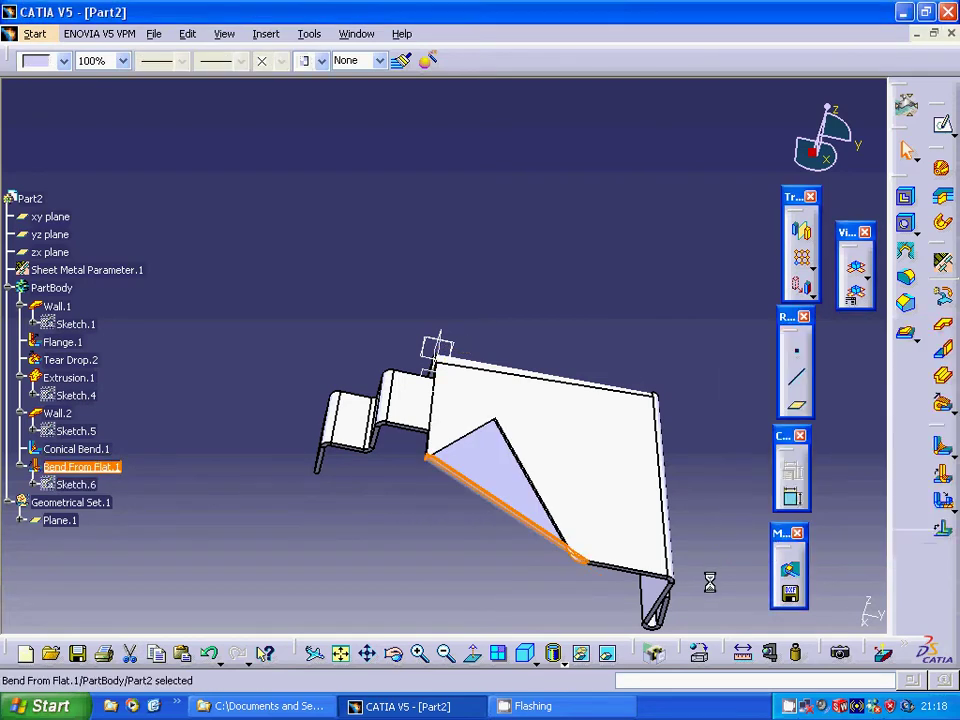
middle_drag(418, 506, 336, 491)
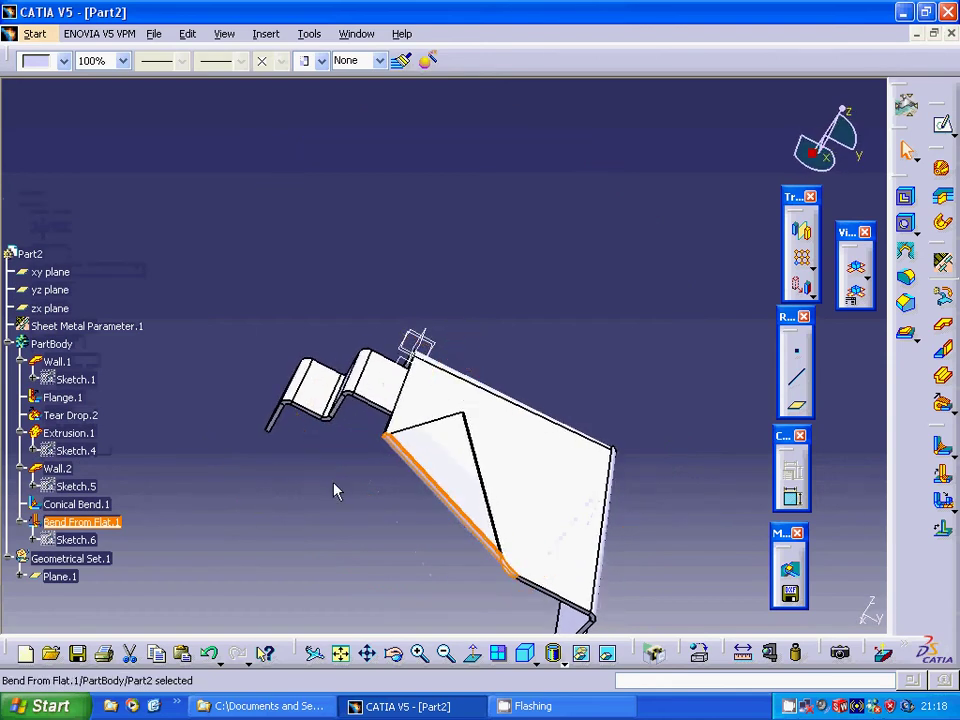
Reopen the definition of the corner's bend from flat, check its angle setting and inspect the bent corner.
right_click(113, 525)
mouse_move(193, 514)
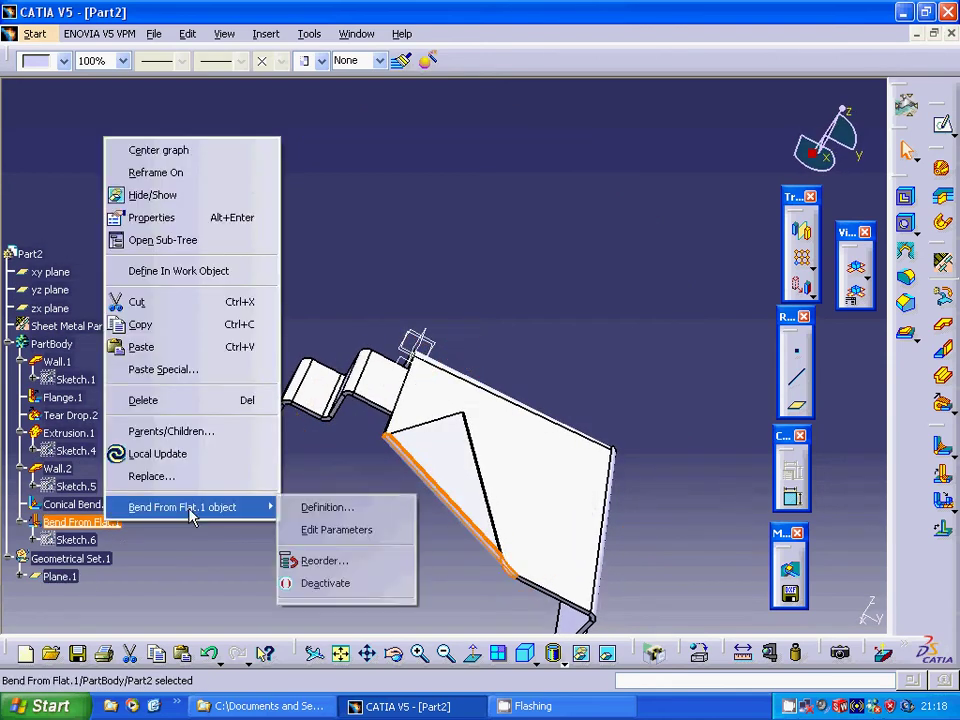
click(345, 509)
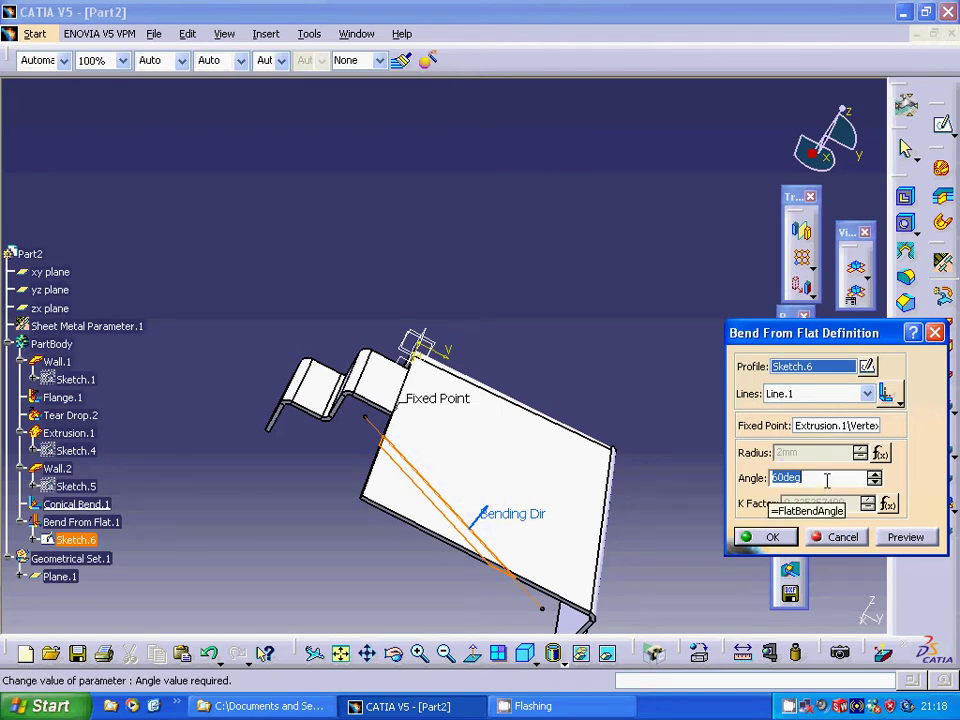
click(772, 537)
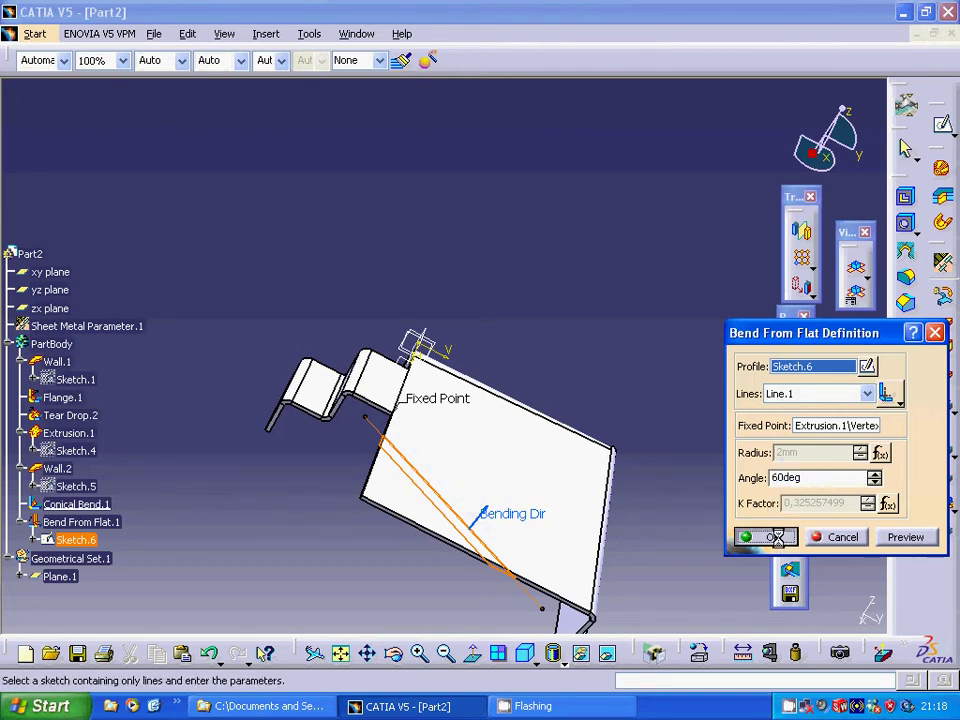
middle_drag(628, 326, 268, 347)
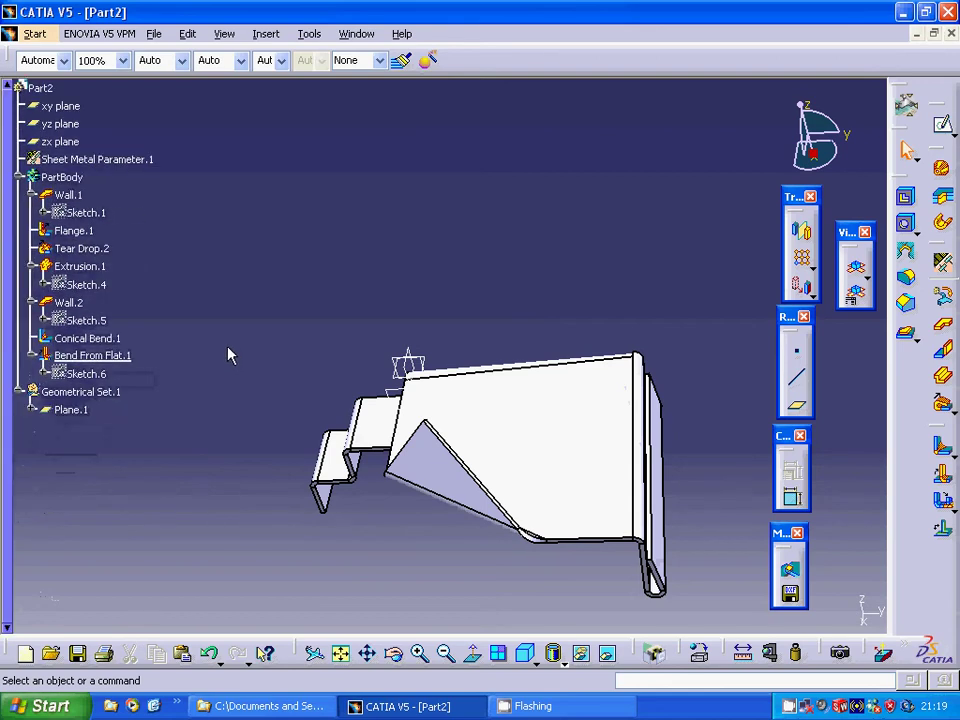
Create a drawing of the part in the Drafting workbench using the all-views automatic layout on an A2 ISO sheet at 1:1.
click(36, 34)
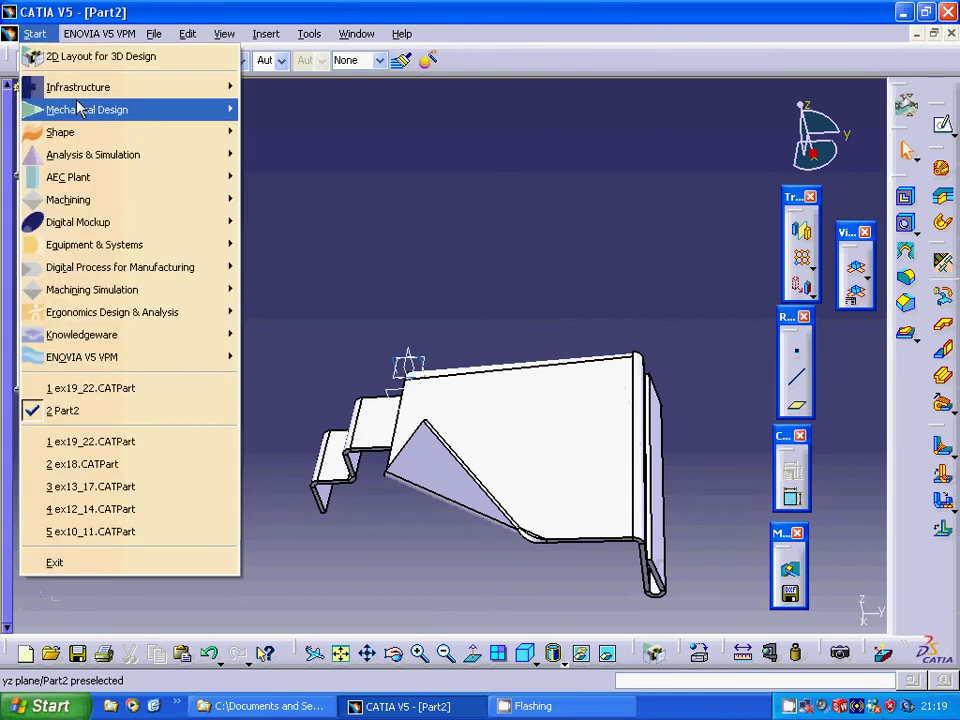
mouse_move(80, 112)
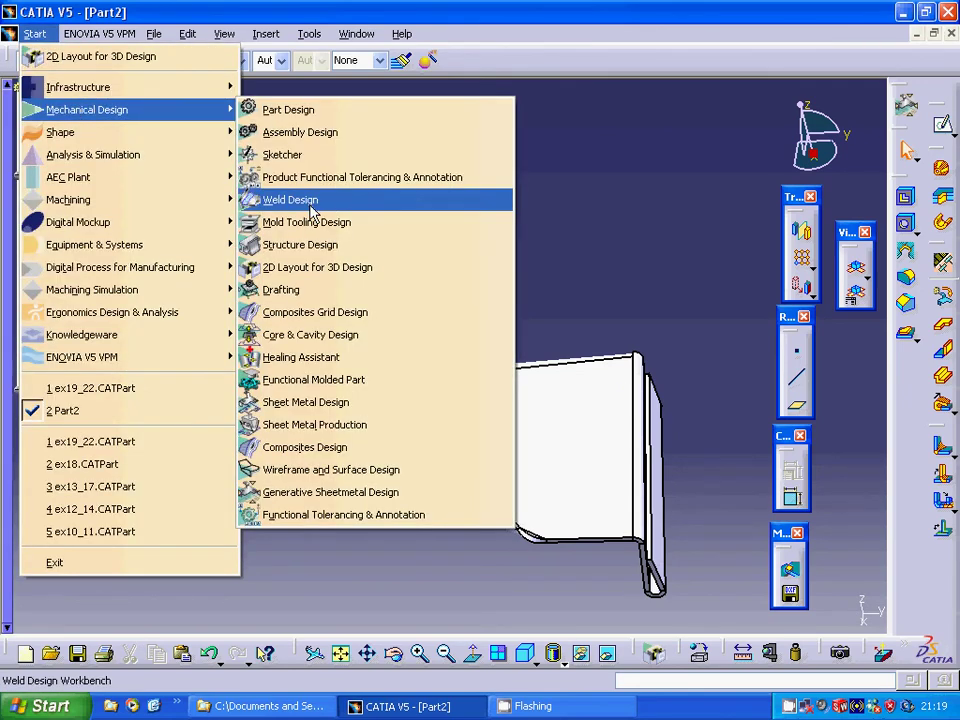
click(298, 290)
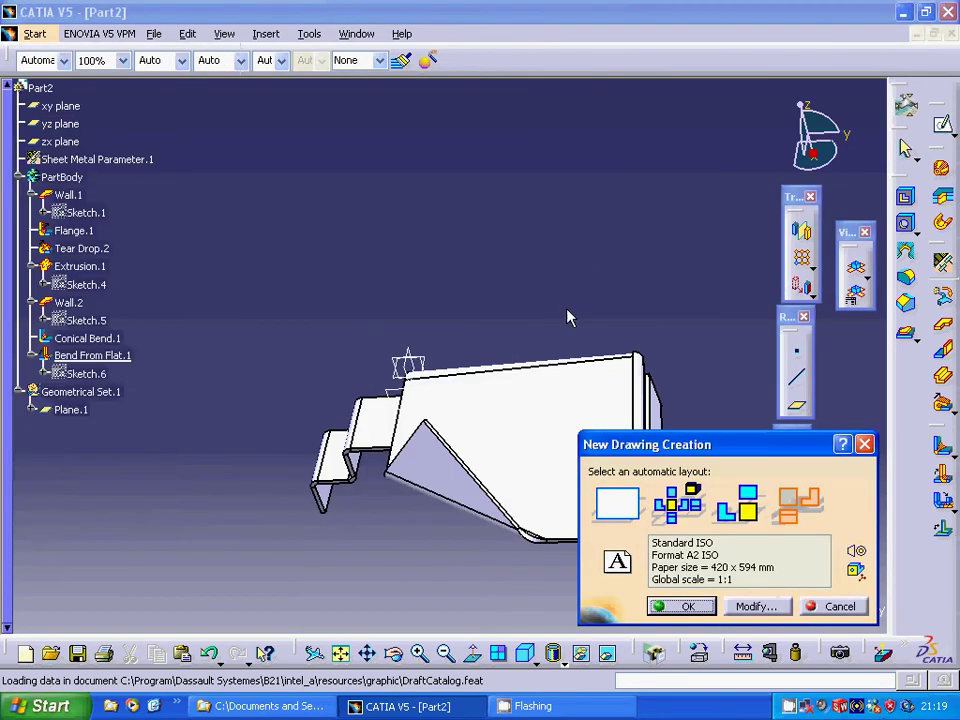
click(684, 508)
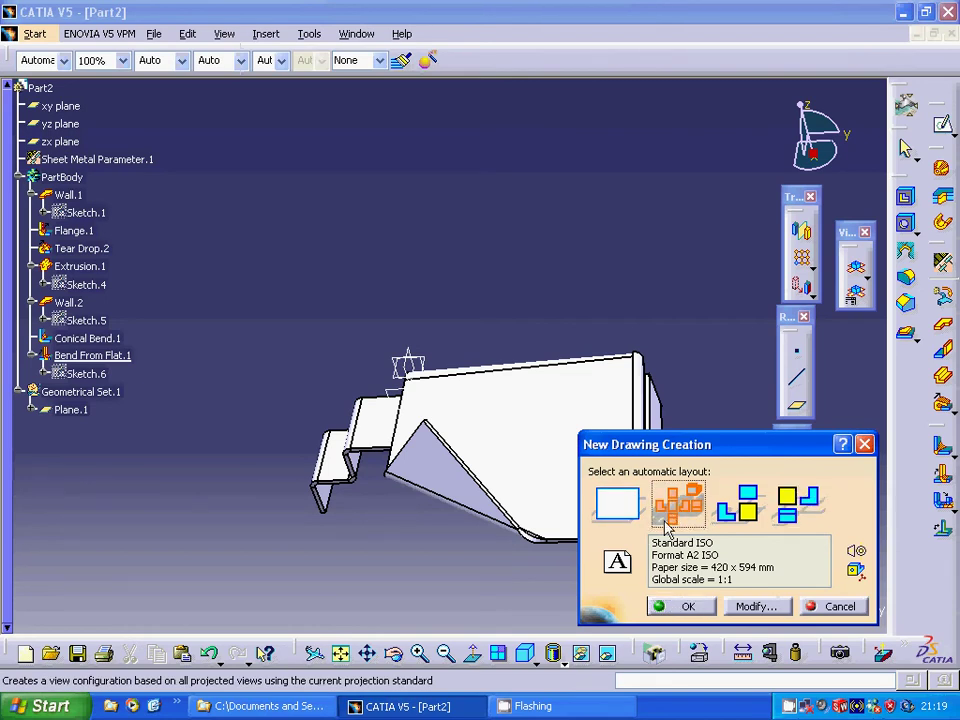
click(688, 610)
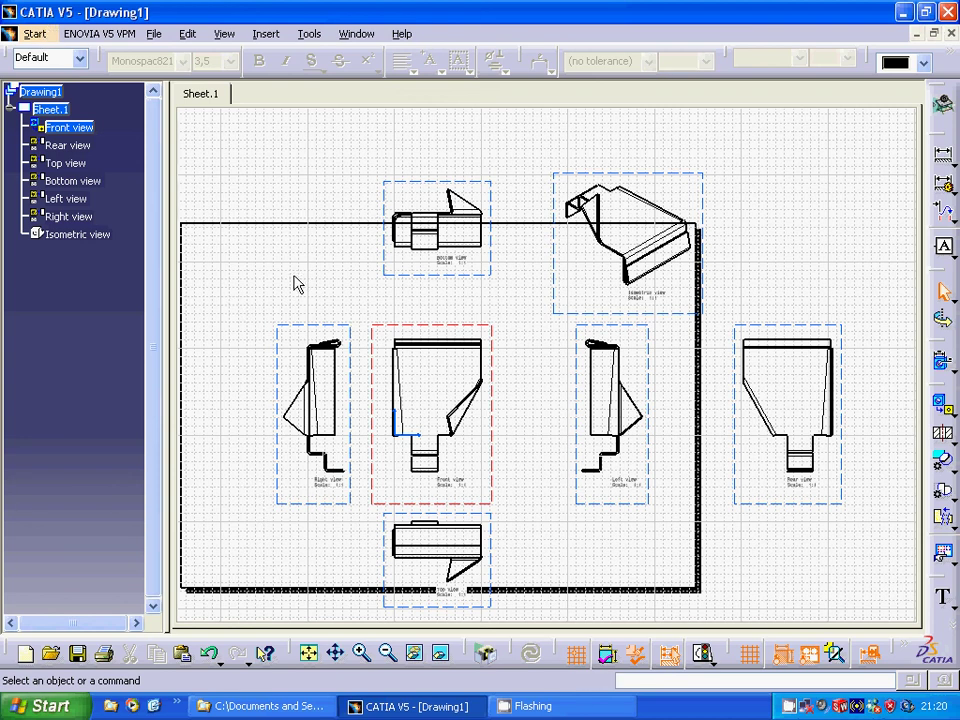
right_click(789, 708)
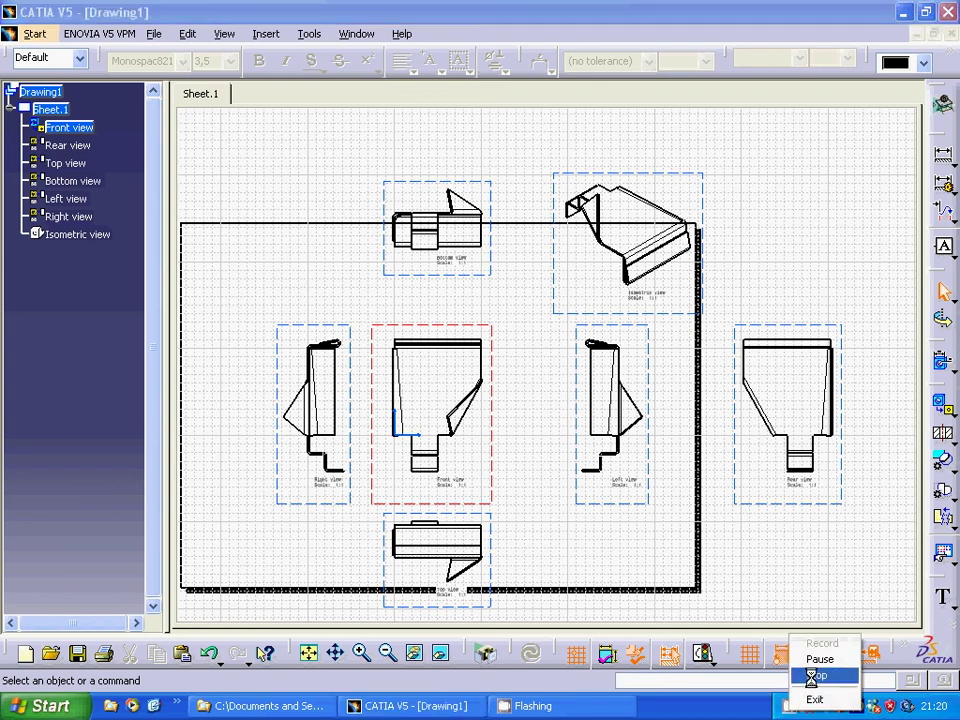